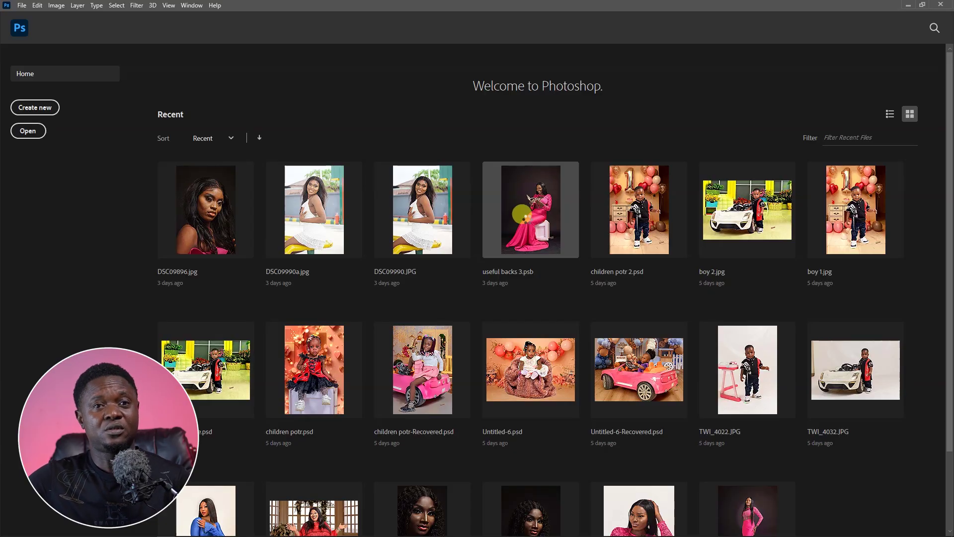
Step: Try to open useful backs 3.psb from the recent files and dismiss the resulting alert
{"action": "left_click", "coordinate": [524, 215]}
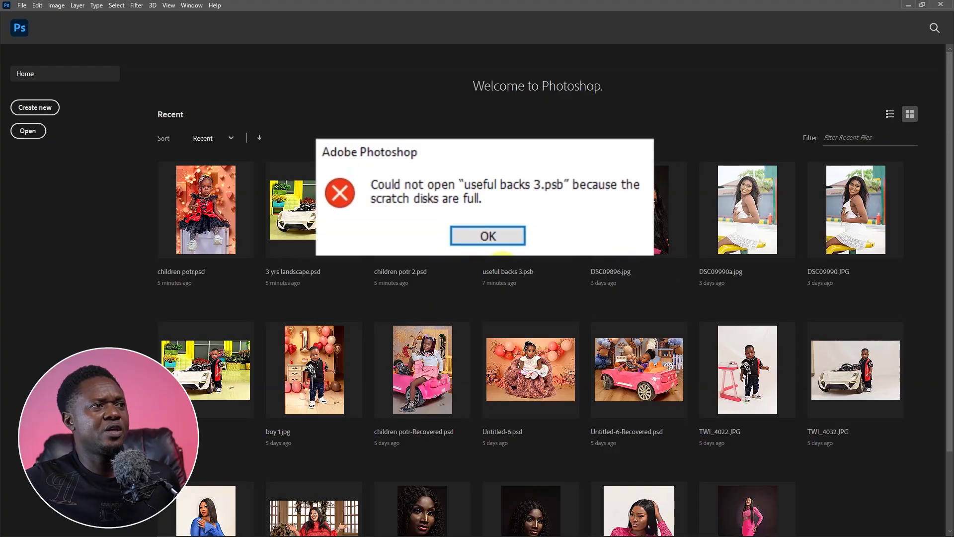
{"action": "left_click", "coordinate": [500, 242]}
Step: Open the Scratch Disks preferences
{"action": "left_click", "coordinate": [38, 6]}
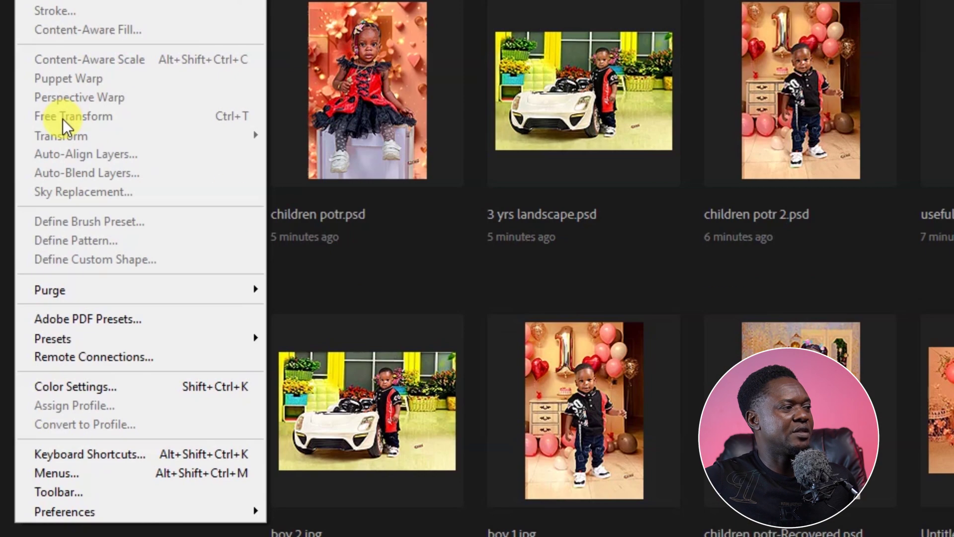
{"action": "left_click", "coordinate": [93, 510]}
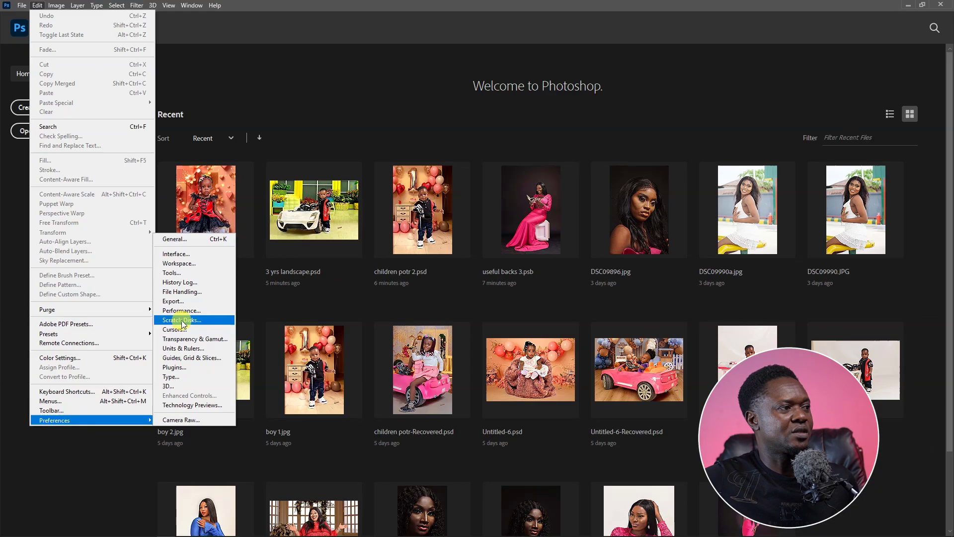
{"action": "left_click", "coordinate": [182, 320]}
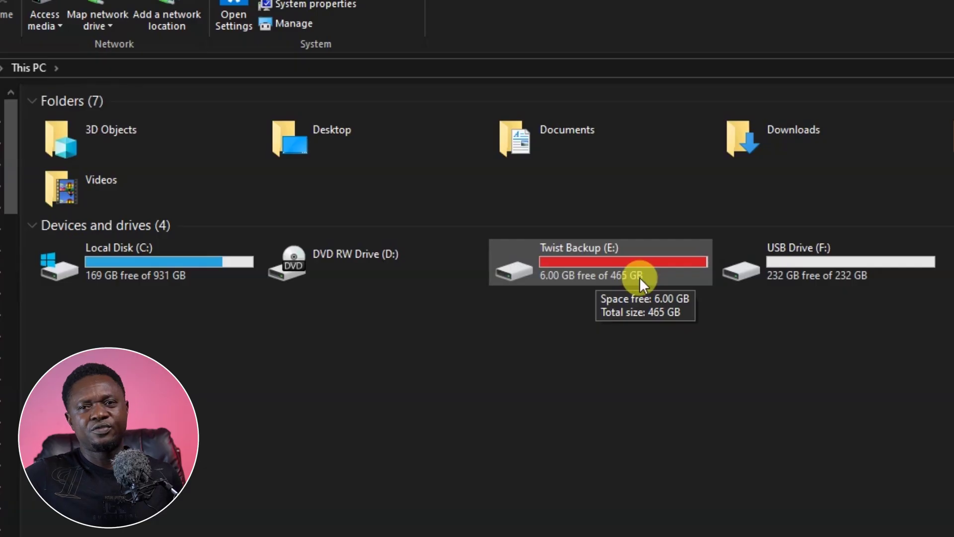
Step: Open the Twist Backup (E:) drive in File Explorer and try to permanently delete the Photoshop Temp499114640 file
{"action": "double_click", "coordinate": [634, 266]}
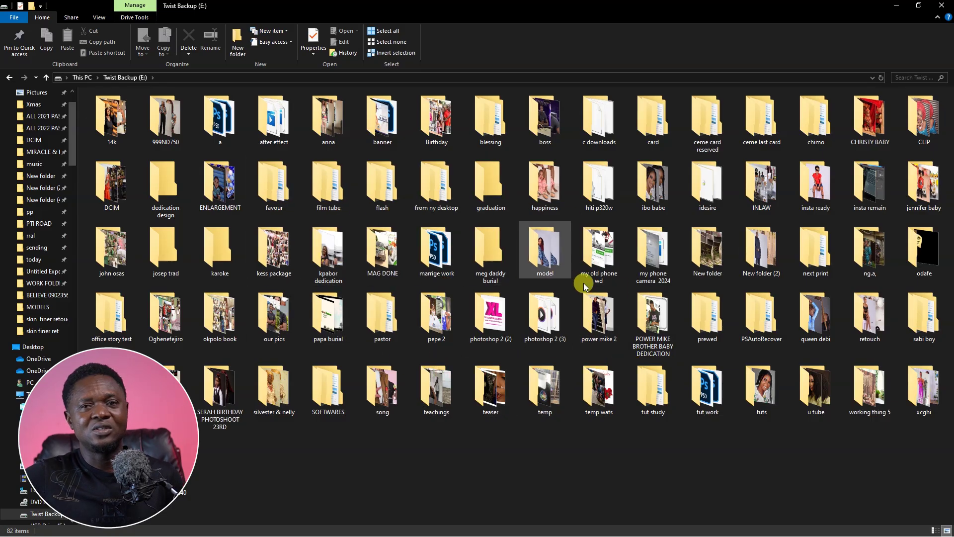
{"action": "mouse_move", "coordinate": [146, 463]}
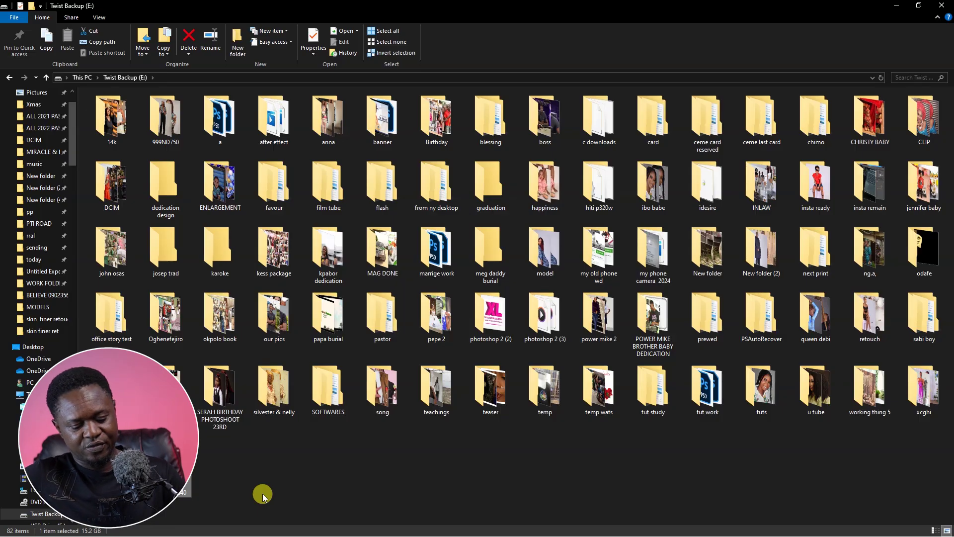
{"action": "key", "text": "shift+Delete"}
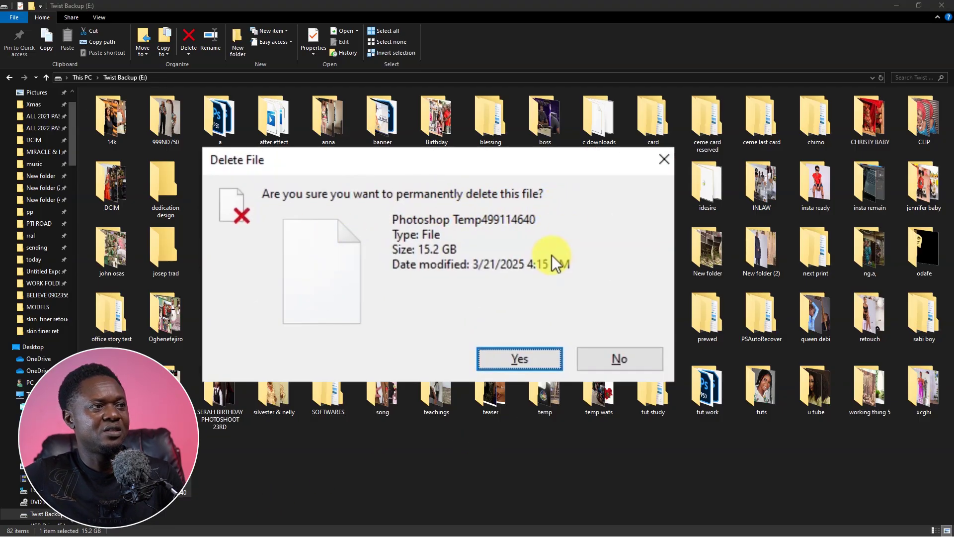
{"action": "left_click", "coordinate": [525, 358]}
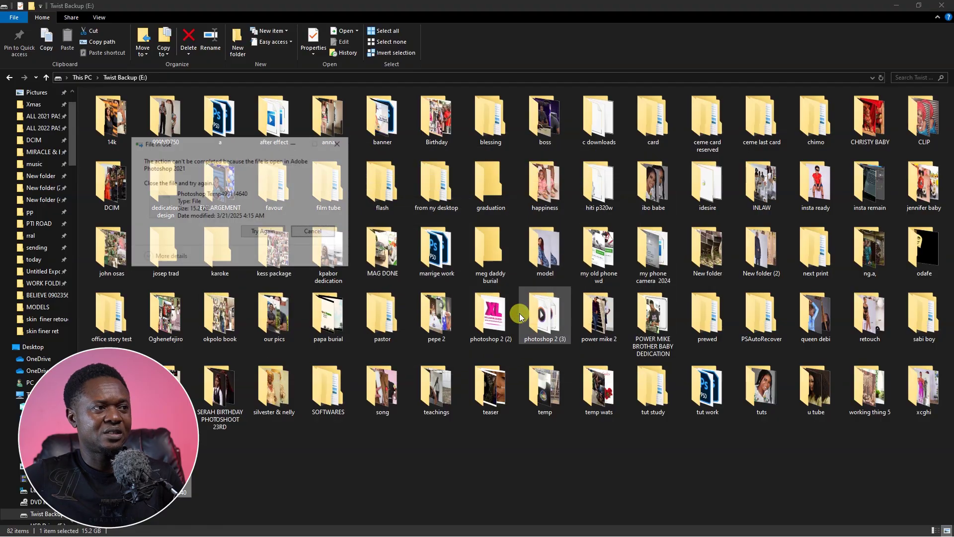
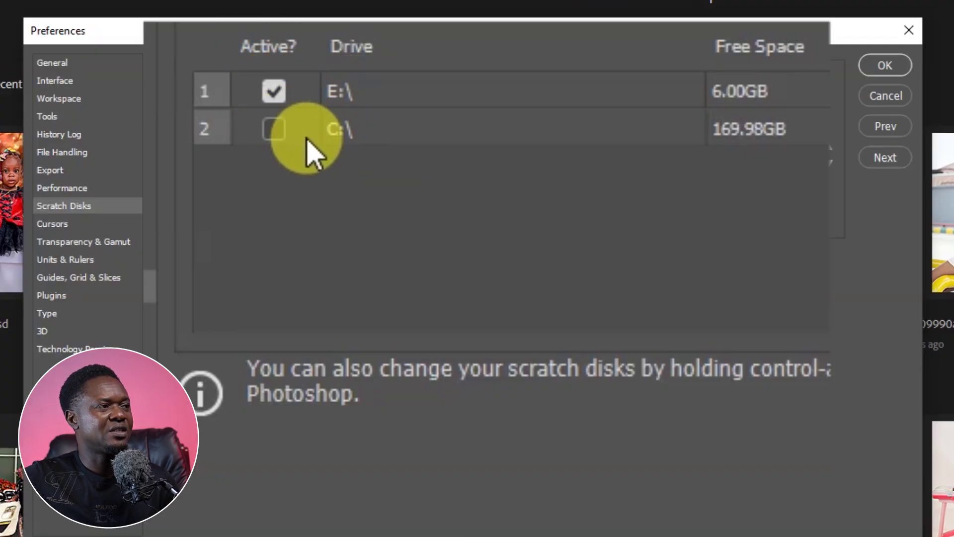
Step: In Photoshop, make C:\ the active scratch disk instead of E:\ and open useful backs 3.psb from the recent files
{"action": "left_click", "coordinate": [274, 129]}
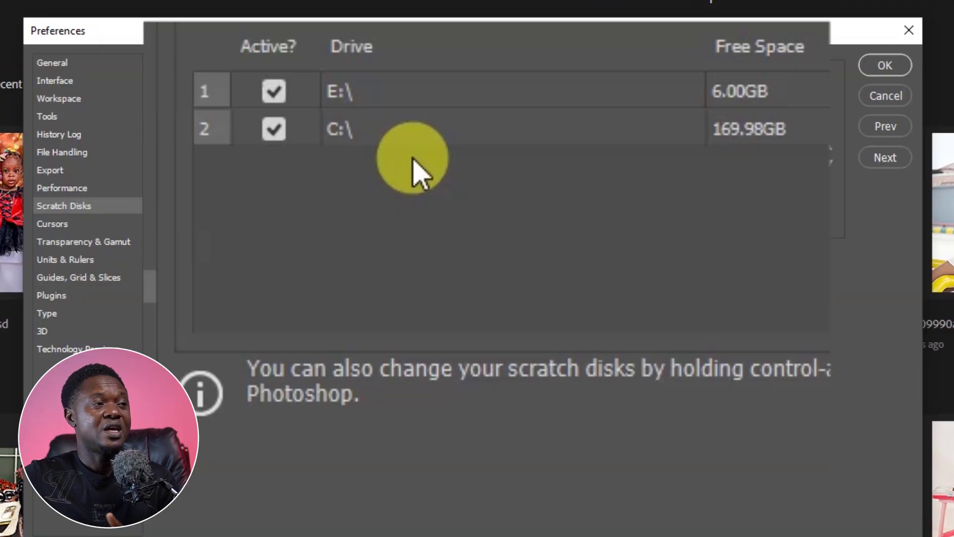
{"action": "left_click", "coordinate": [274, 91]}
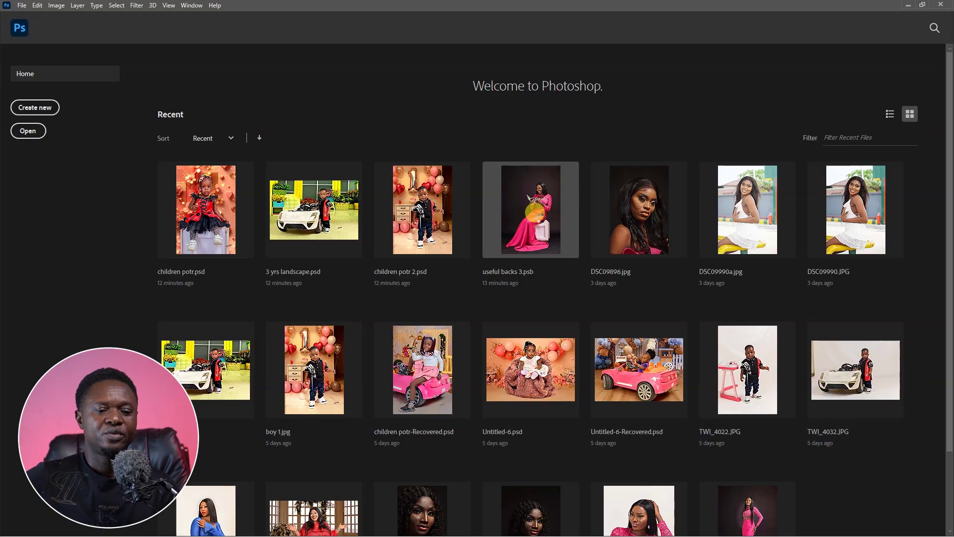
{"action": "left_click", "coordinate": [536, 214]}
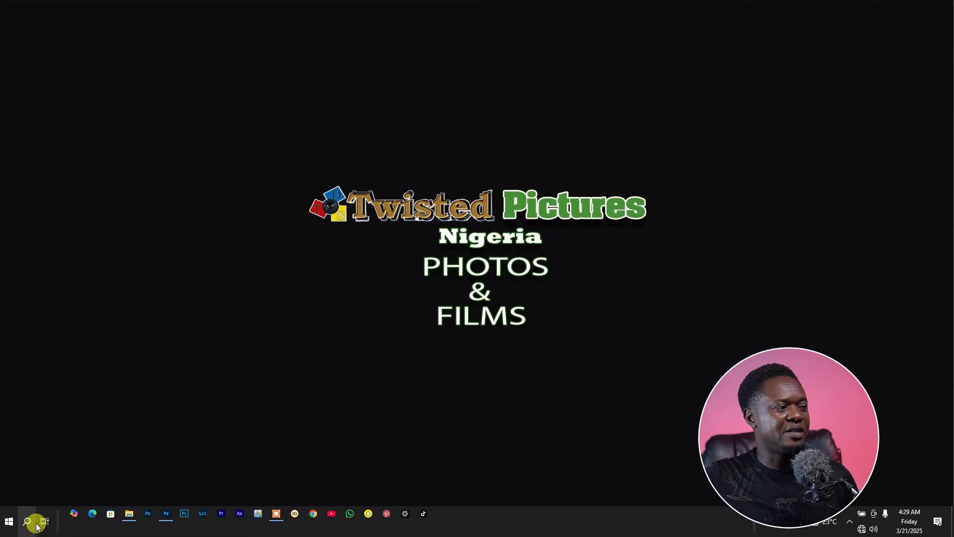
{"action": "left_click", "coordinate": [28, 518]}
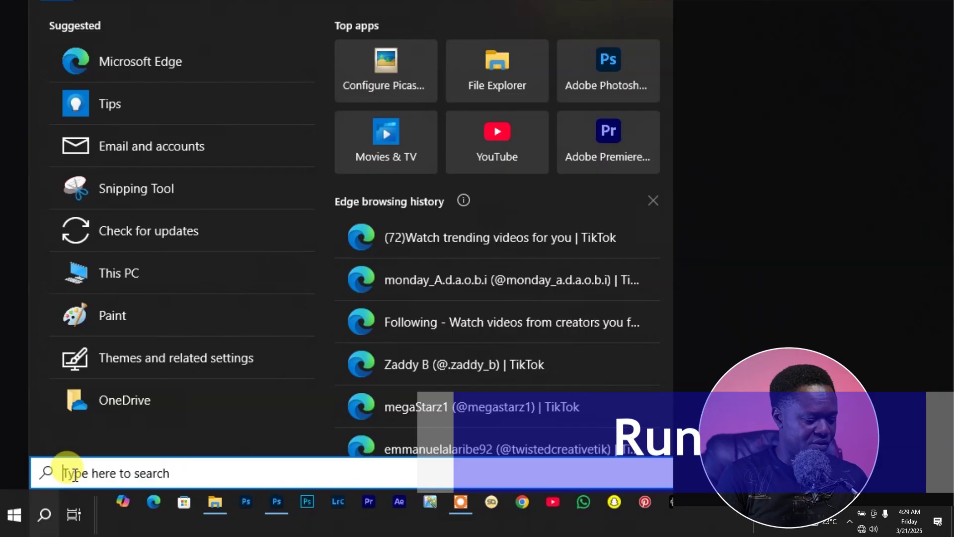
{"action": "type", "text": "run"}
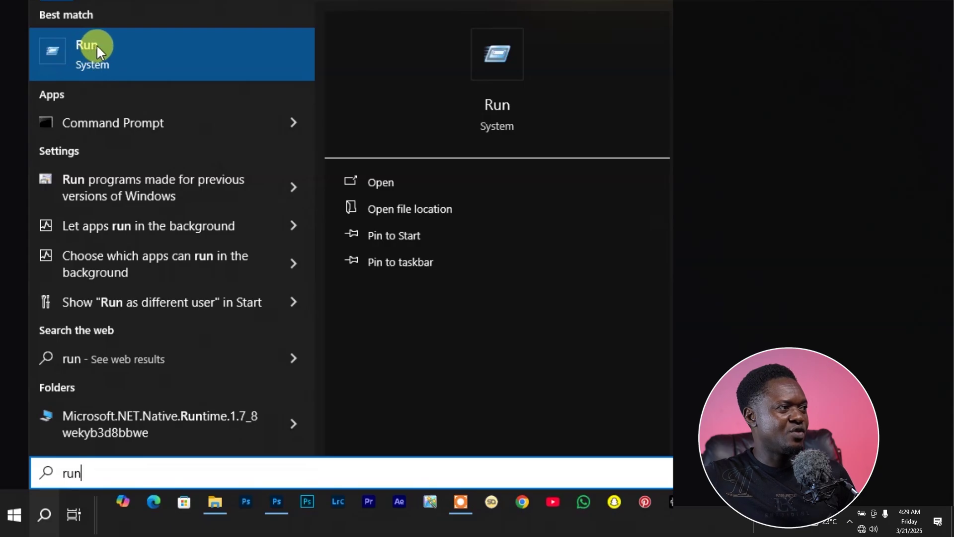
{"action": "left_click", "coordinate": [98, 44]}
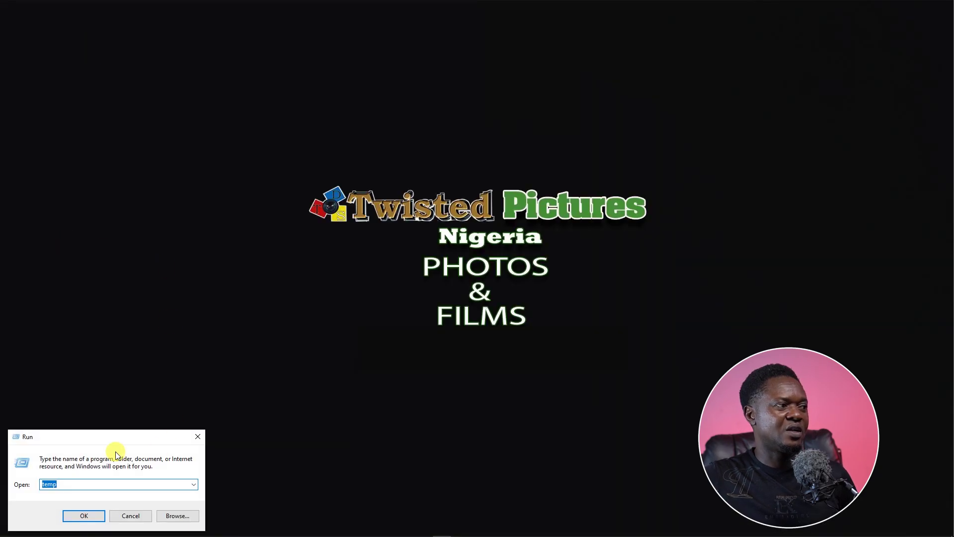
{"action": "key", "text": "Return"}
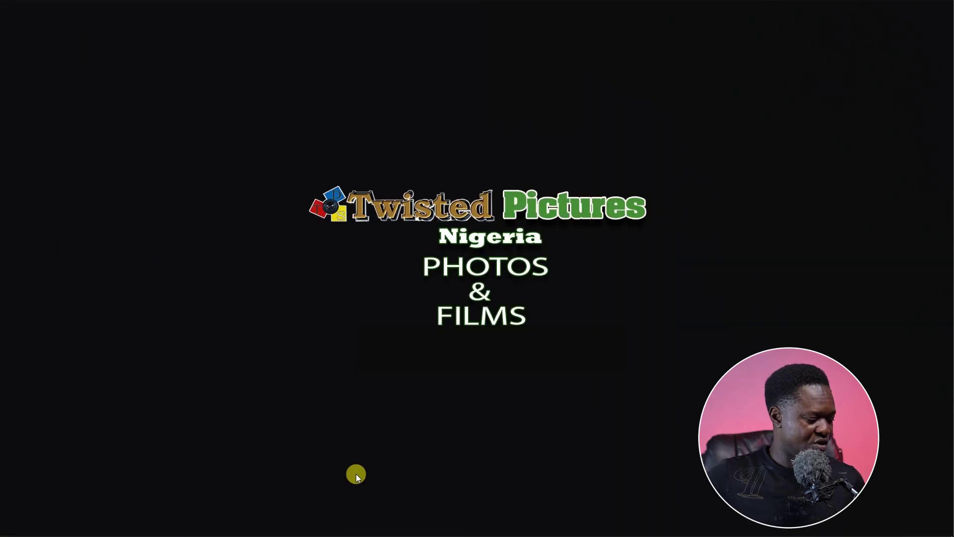
{"action": "key", "text": "super+r"}
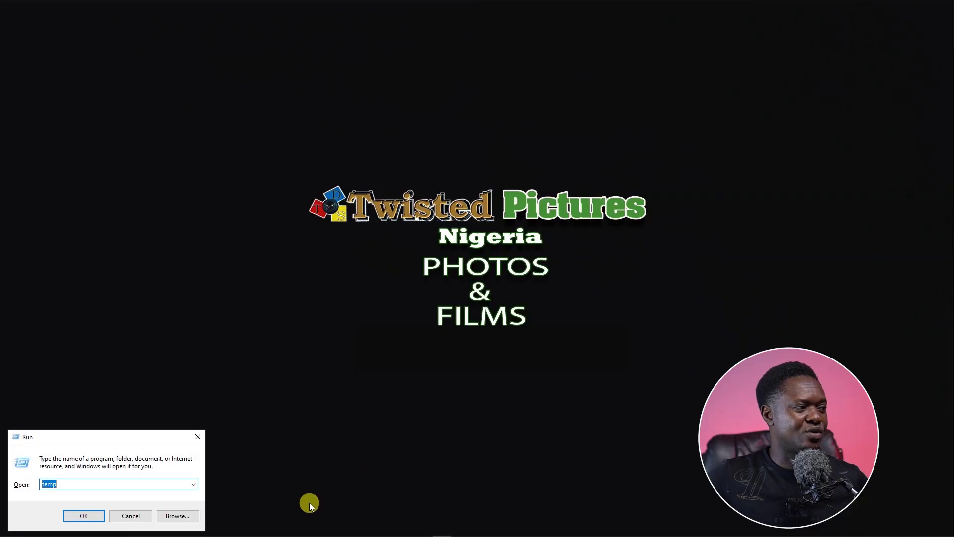
{"action": "key", "text": "BackSpace"}
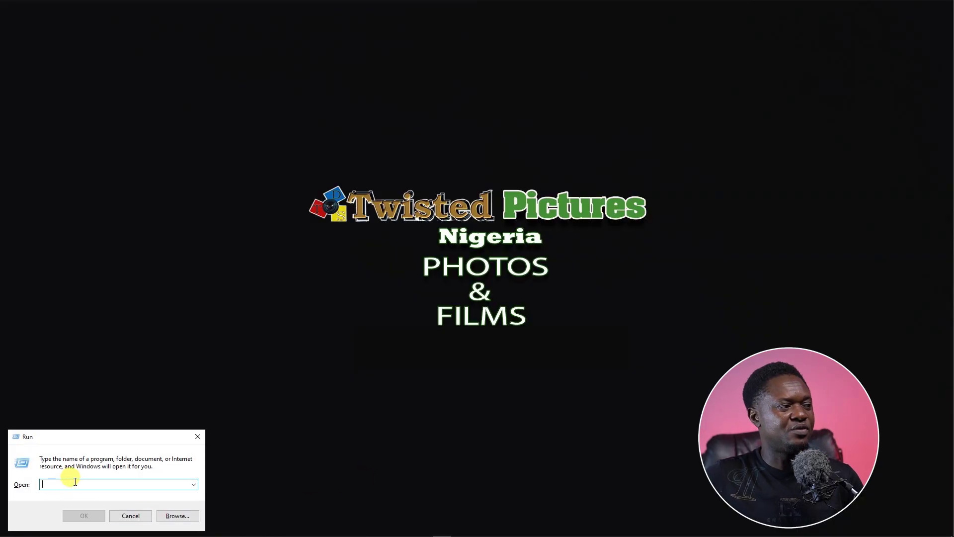
{"action": "key", "text": "Escape"}
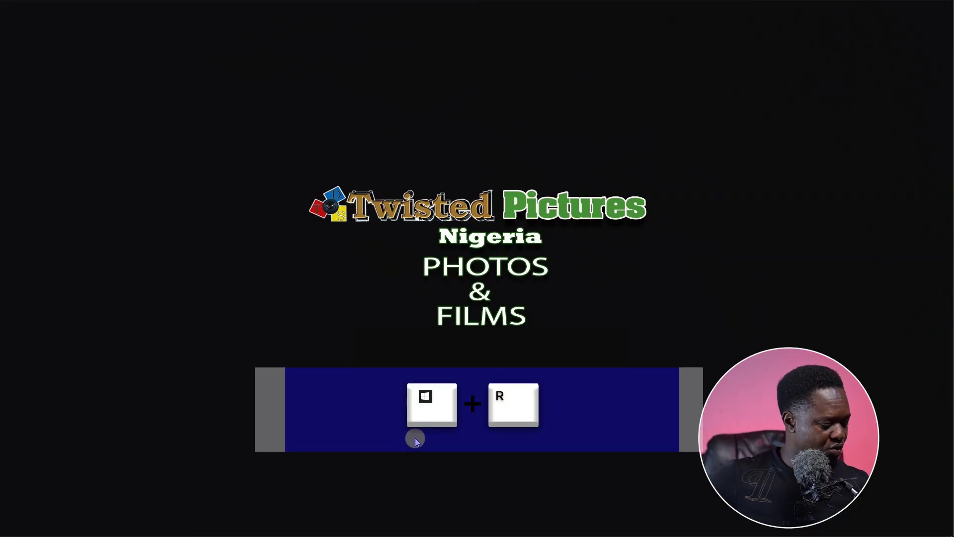
Step: Open the Windows Temp folder by running the command temp from the Run dialog
{"action": "key", "text": "super+r"}
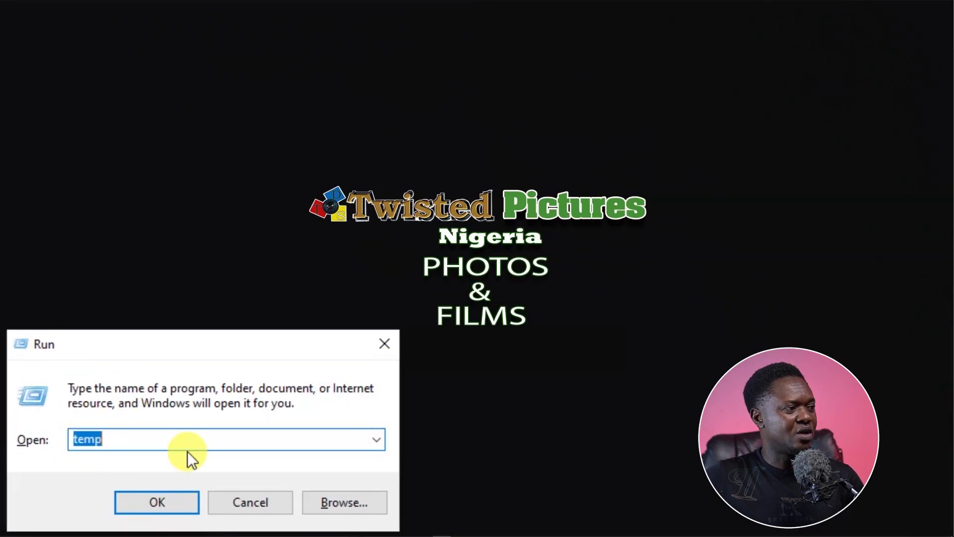
{"action": "key", "text": "BackSpace"}
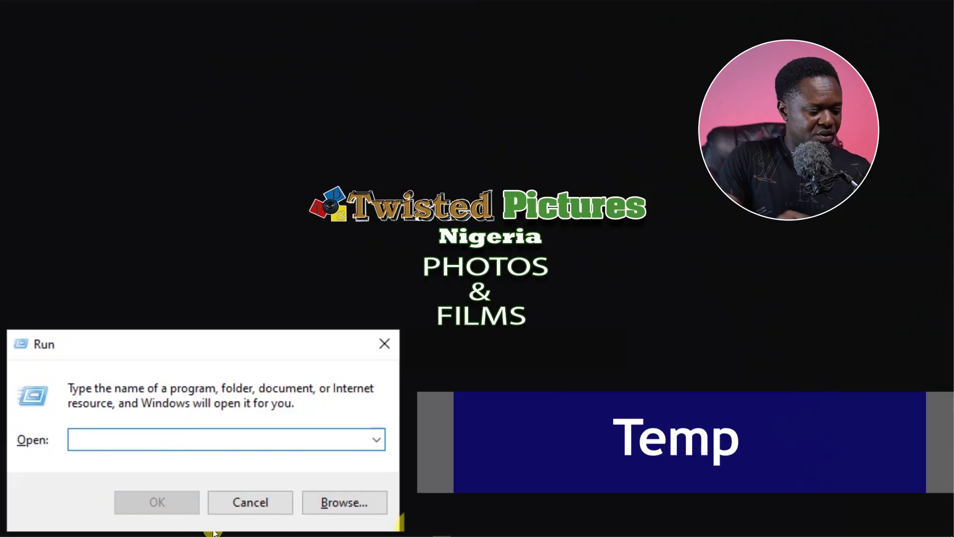
{"action": "type", "text": "t"}
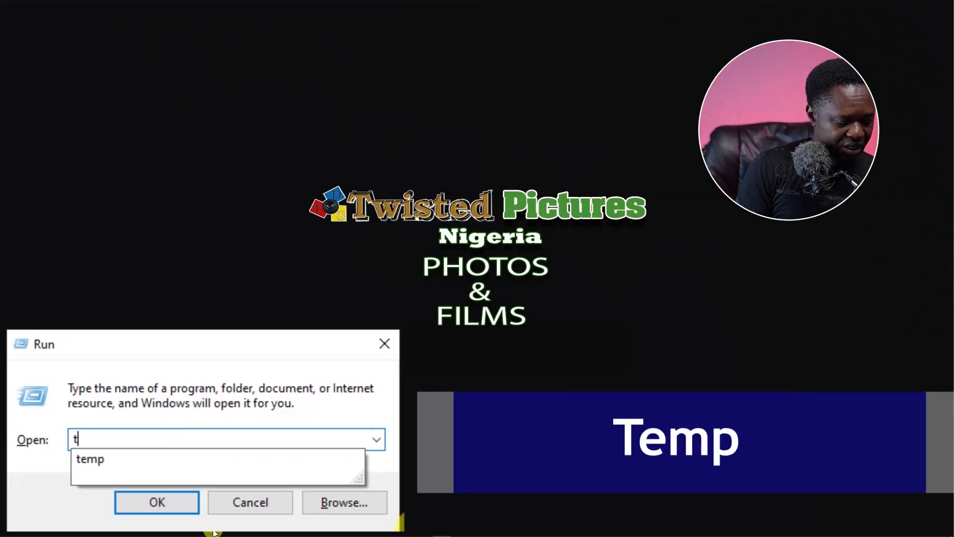
{"action": "type", "text": "em"}
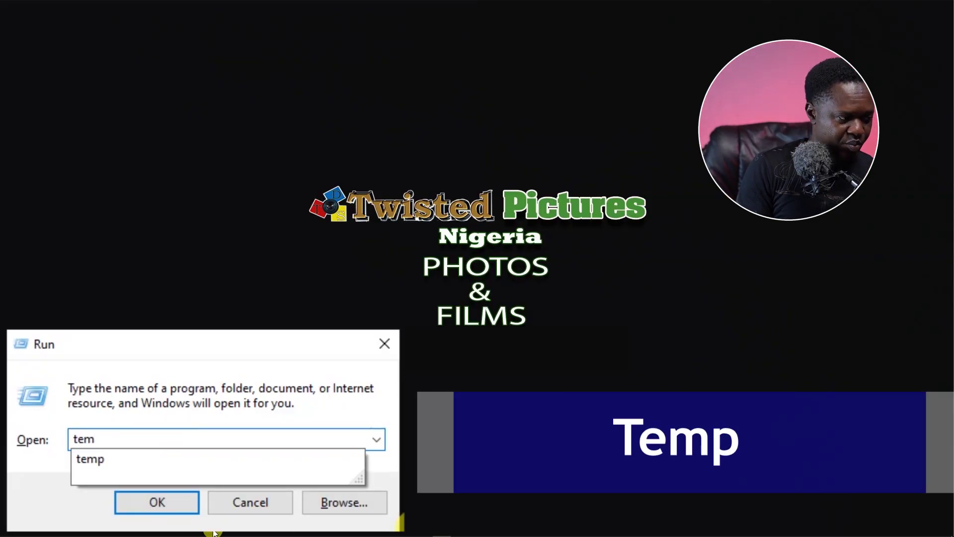
{"action": "type", "text": "p"}
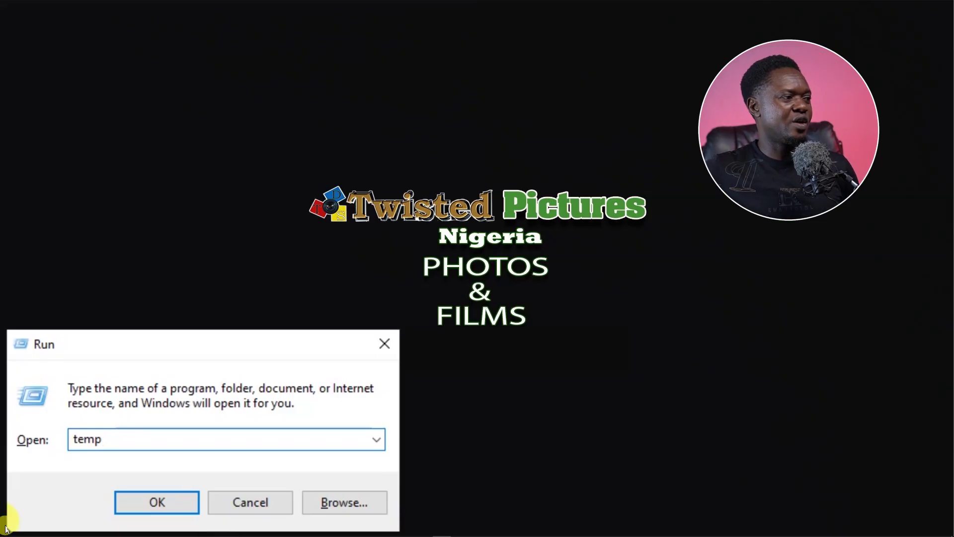
{"action": "left_click", "coordinate": [165, 504]}
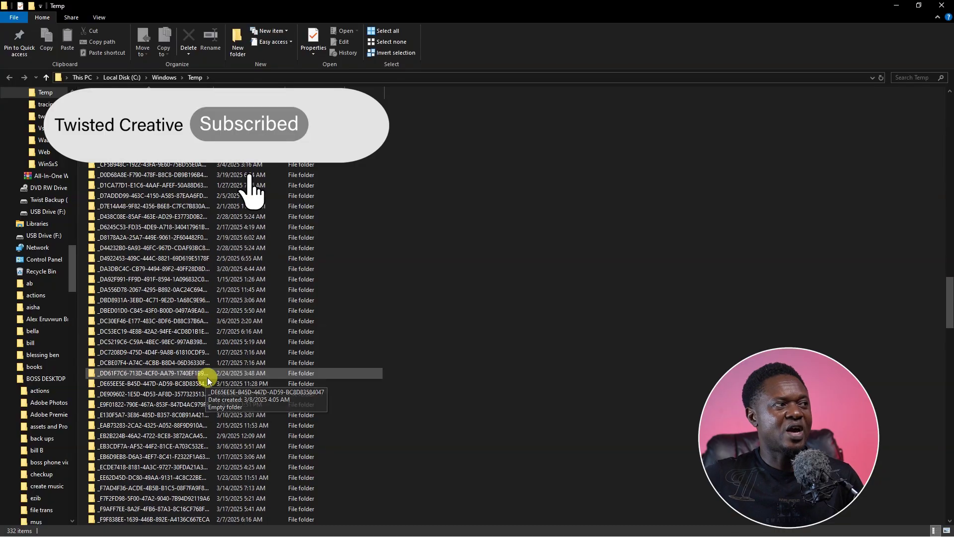
Step: Select everything in the Temp folder and check the selection's combined size in its properties
{"action": "scroll", "coordinate": [208, 381], "scroll_direction": "down", "scroll_amount": 13}
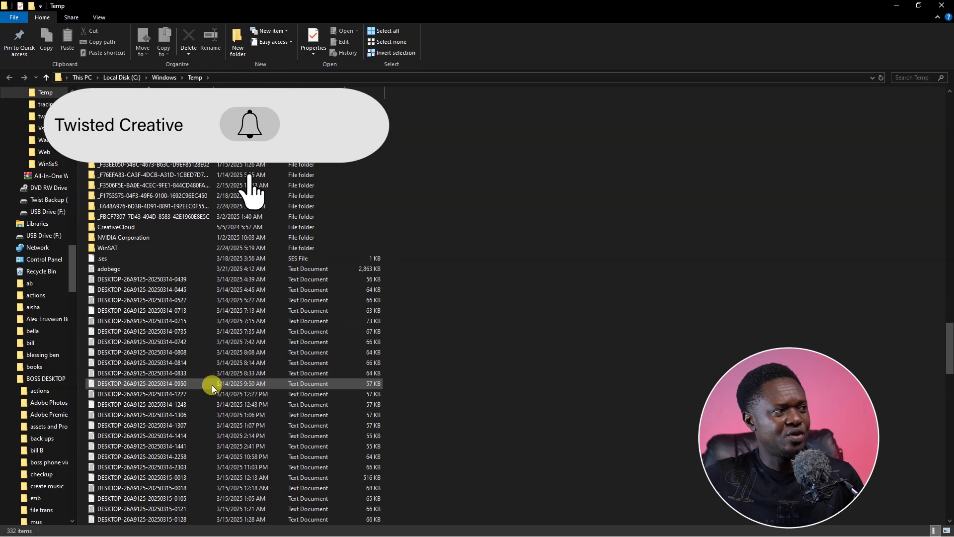
{"action": "scroll", "coordinate": [164, 298], "scroll_direction": "down", "scroll_amount": 6}
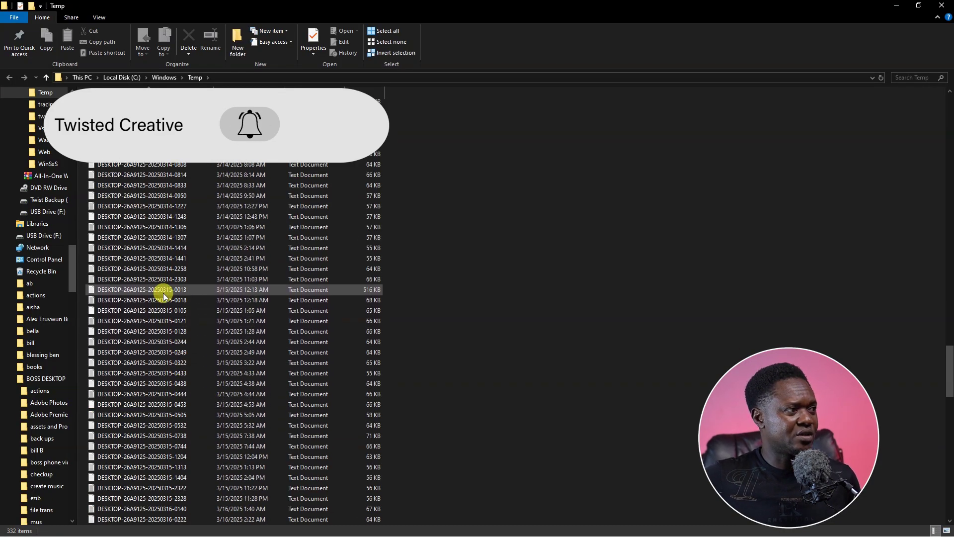
{"action": "left_click", "coordinate": [163, 293]}
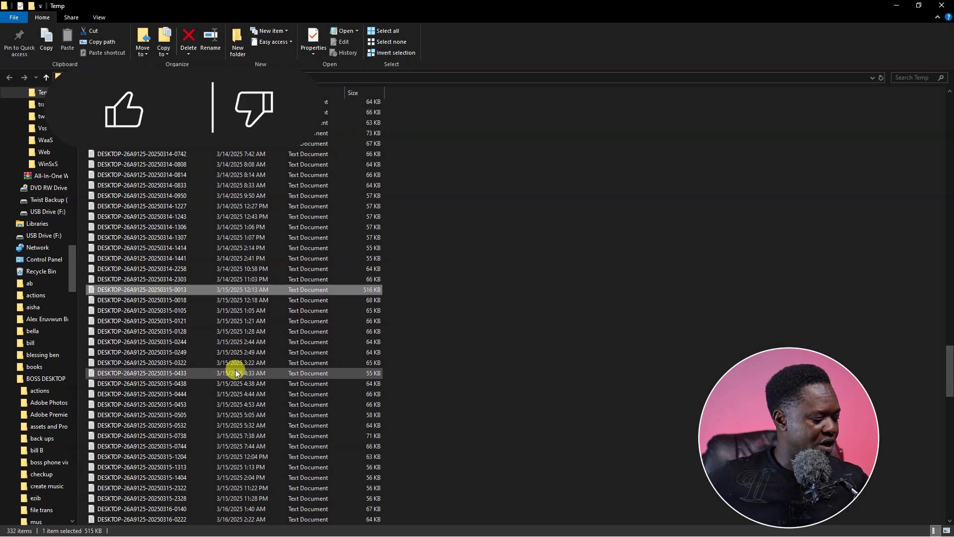
{"action": "key", "text": "ctrl+a"}
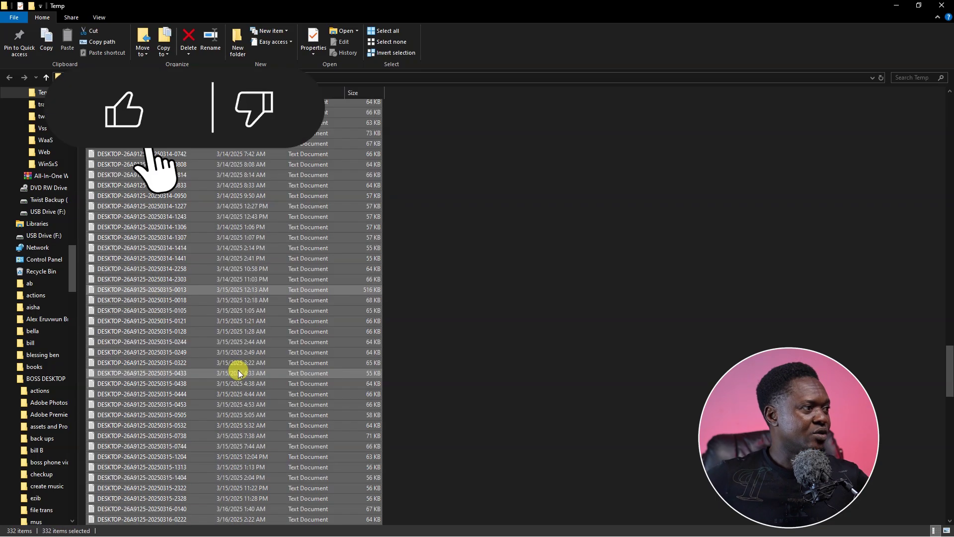
{"action": "right_click", "coordinate": [209, 288]}
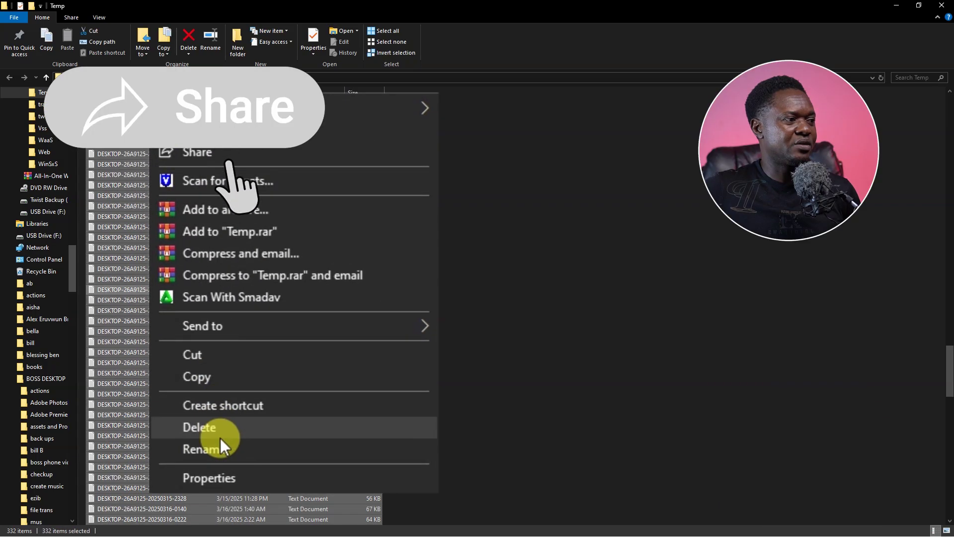
{"action": "left_click", "coordinate": [228, 478]}
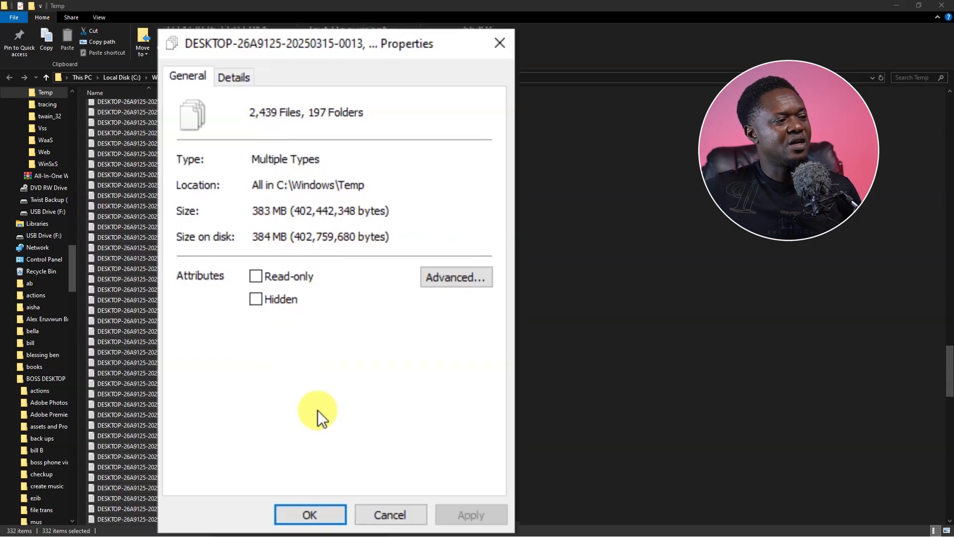
{"action": "left_click", "coordinate": [313, 515]}
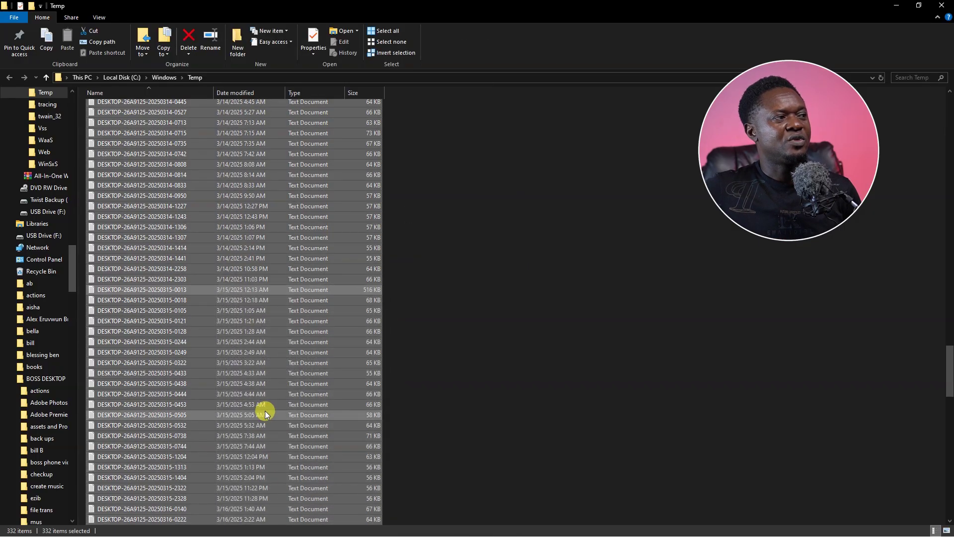
Step: Permanently delete everything selected in the Windows Temp folder, granting administrator permission for all current items and skipping all files in use
{"action": "scroll", "coordinate": [249, 325], "scroll_direction": "up", "scroll_amount": 5}
{"action": "scroll", "coordinate": [248, 325], "scroll_direction": "up", "scroll_amount": 10}
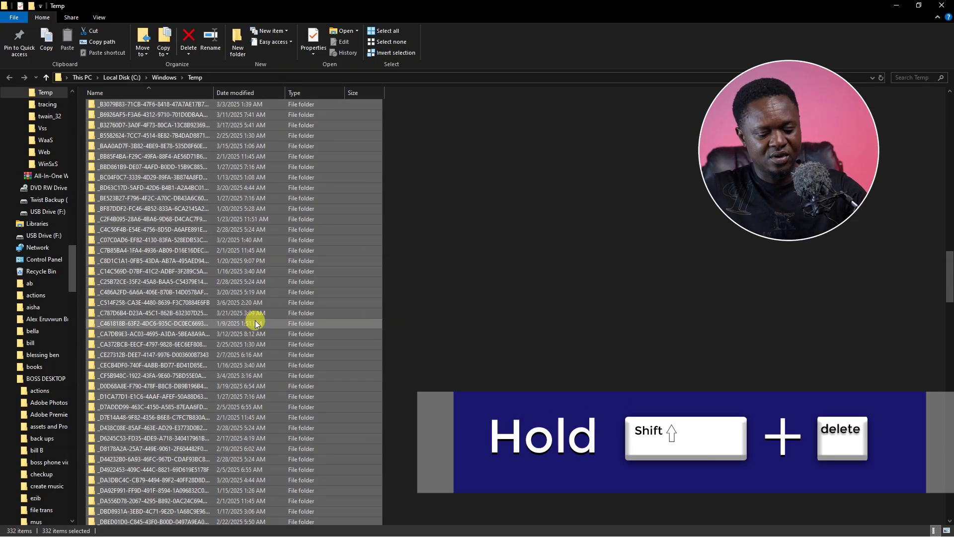
{"action": "key", "text": "shift+Delete"}
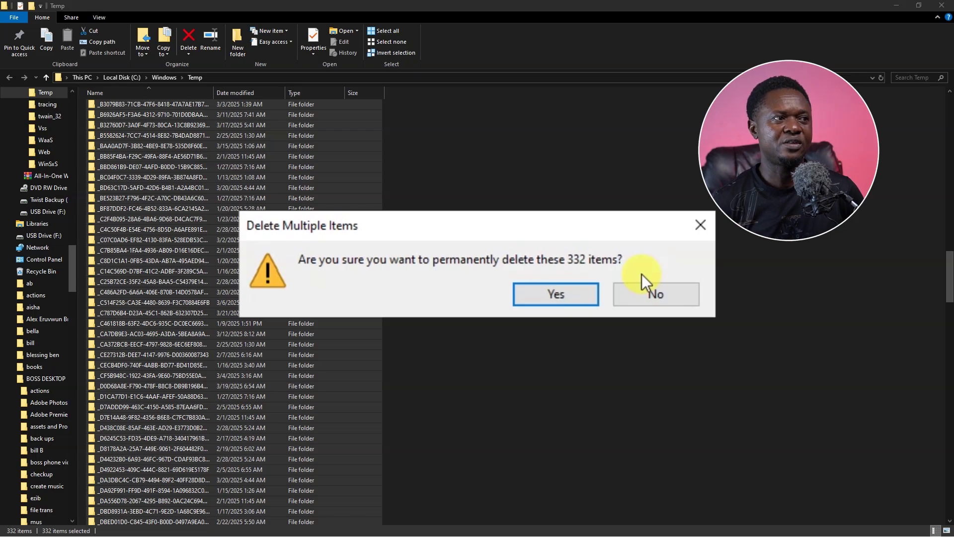
{"action": "left_click", "coordinate": [552, 294]}
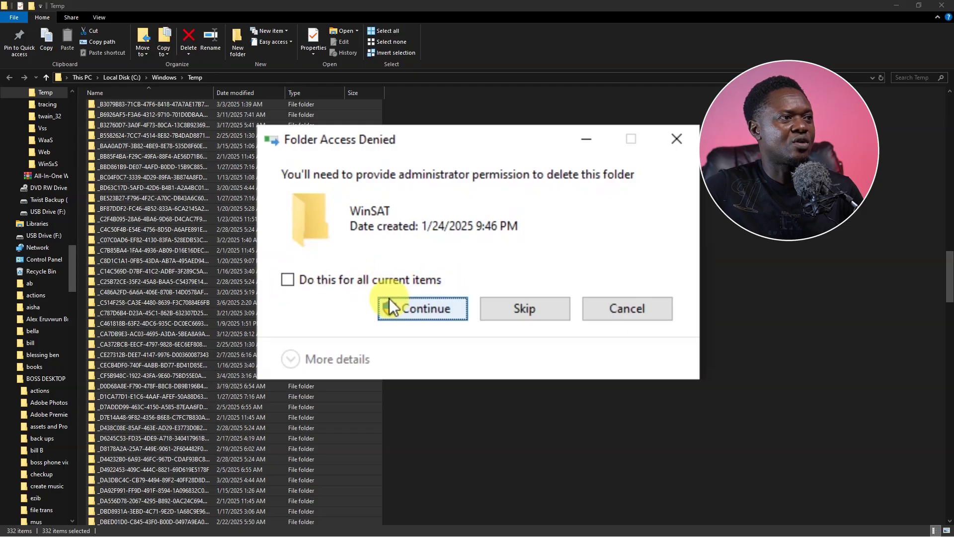
{"action": "left_click", "coordinate": [286, 282]}
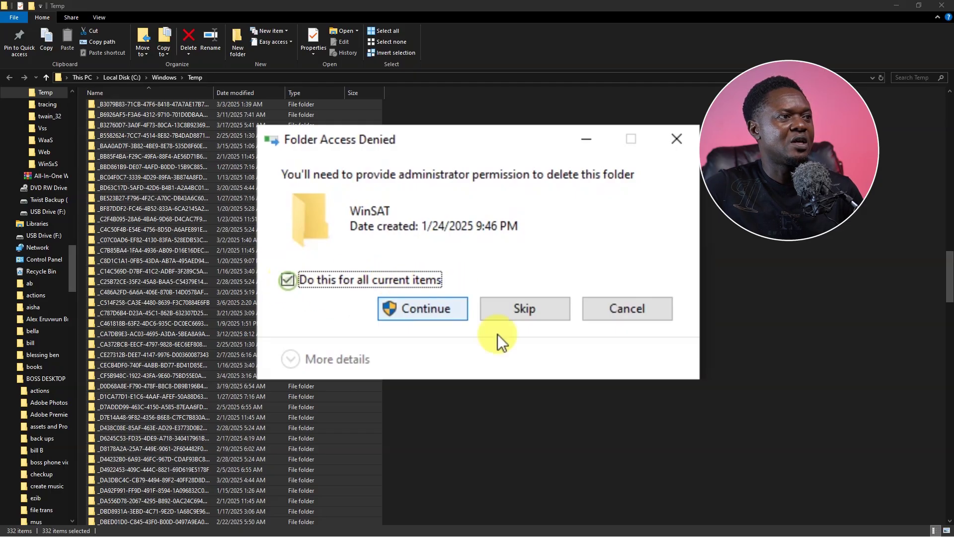
{"action": "left_click", "coordinate": [430, 308]}
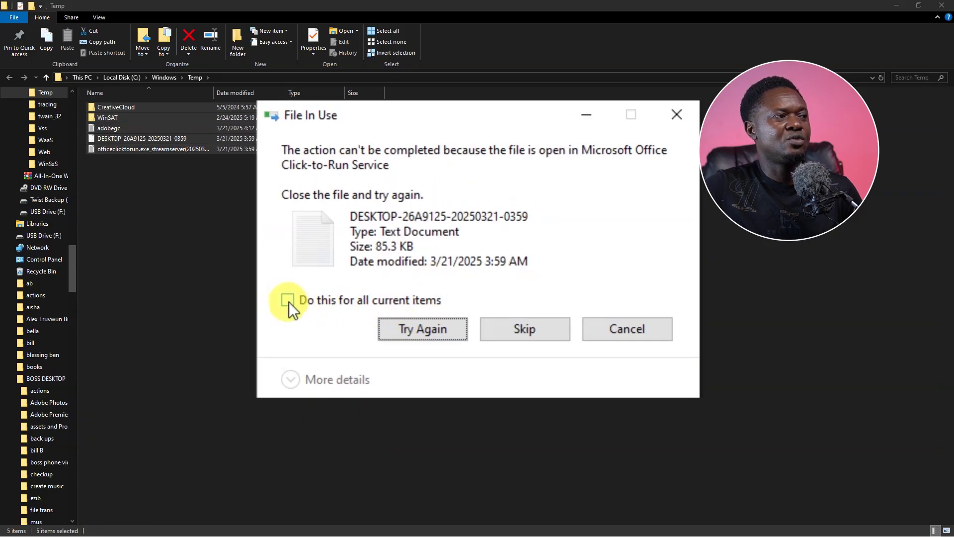
{"action": "left_click", "coordinate": [289, 301]}
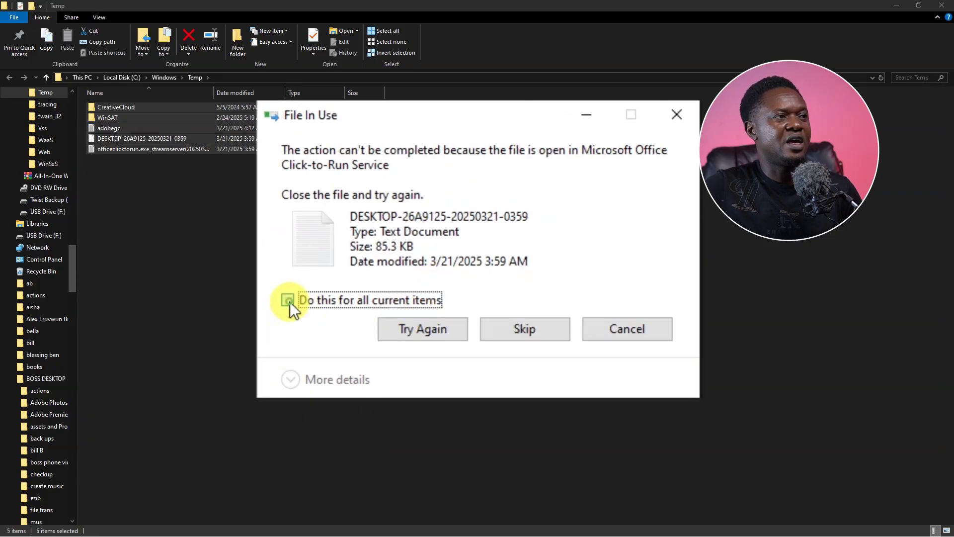
{"action": "left_click", "coordinate": [523, 329]}
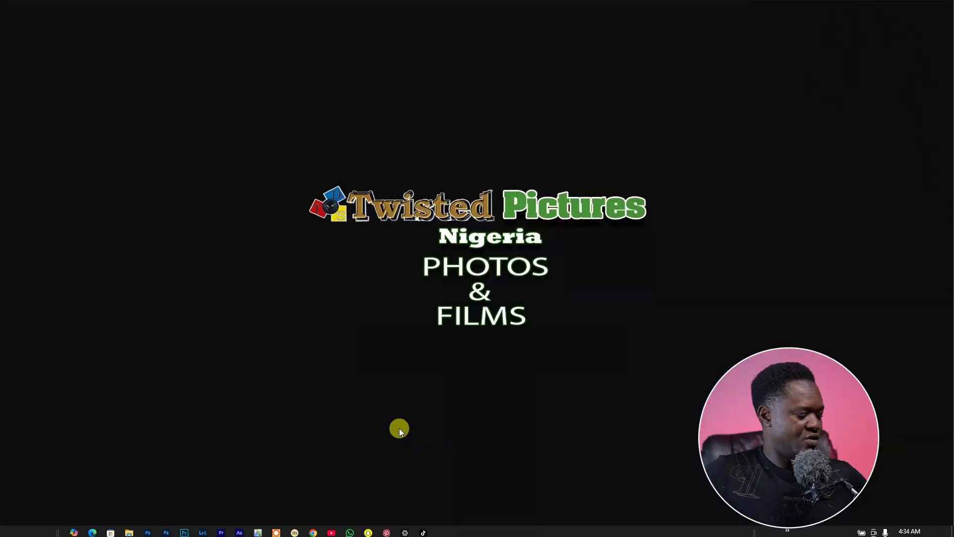
Step: Open the Windows Prefetch folder by running the command prefetch from the Run dialog and granting permanent access to it
{"action": "key", "text": "super+r"}
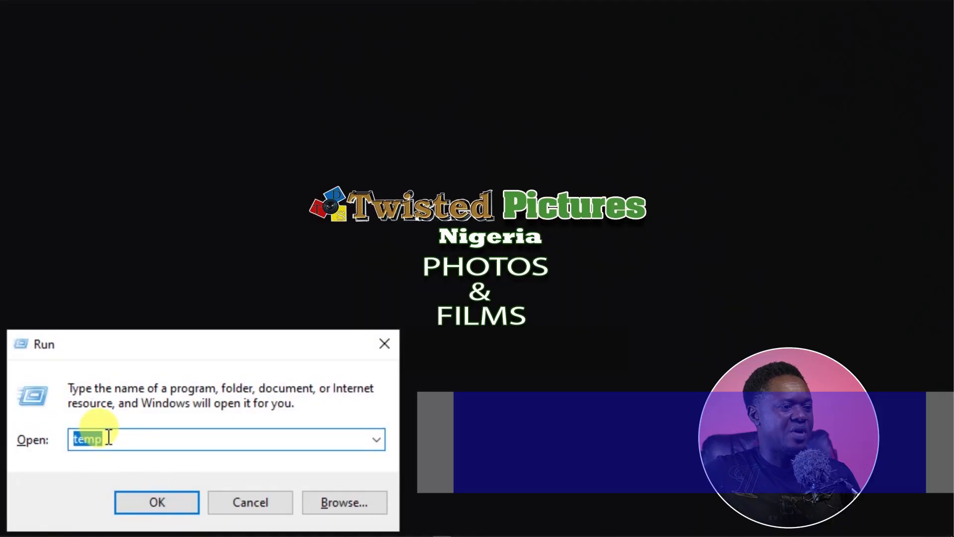
{"action": "type", "text": "pre"}
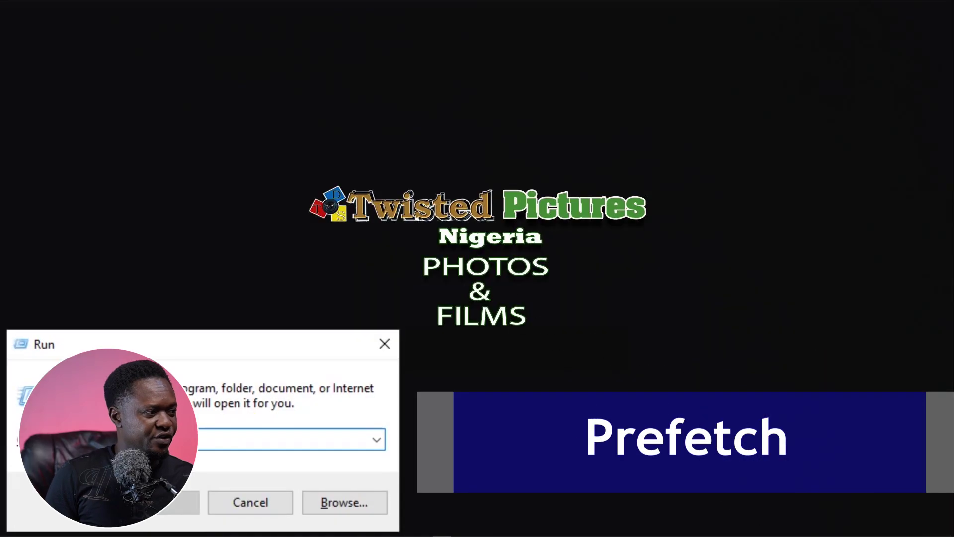
{"action": "type", "text": "f"}
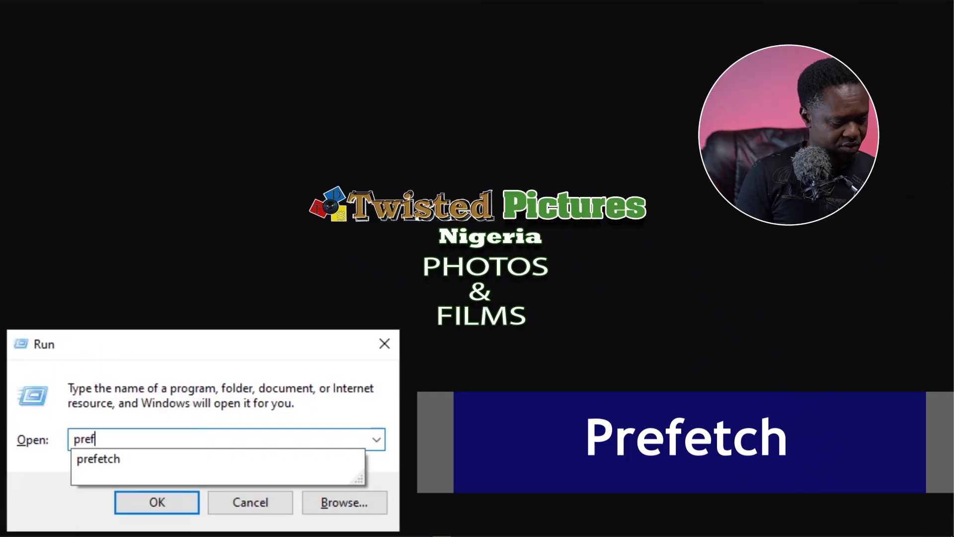
{"action": "type", "text": "etch"}
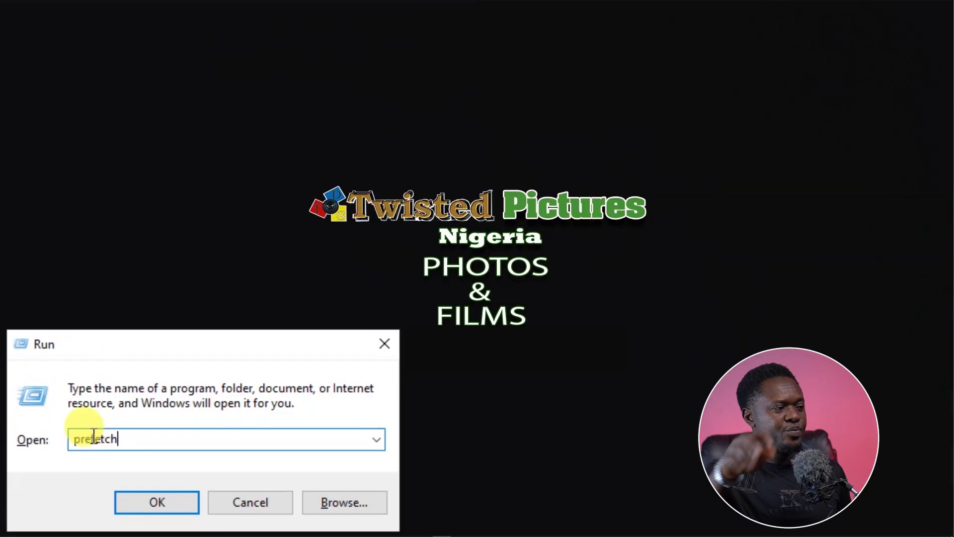
{"action": "left_click", "coordinate": [154, 503]}
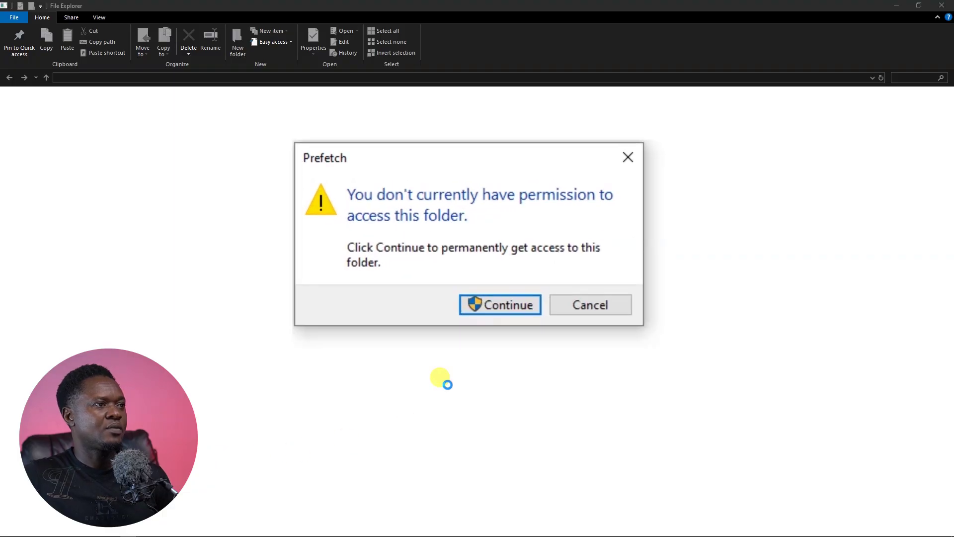
{"action": "left_click", "coordinate": [504, 305]}
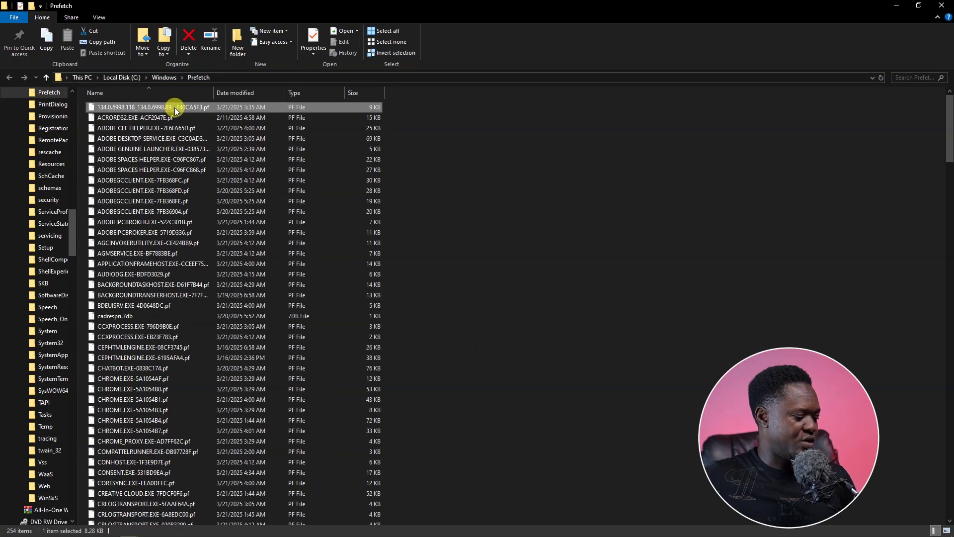
Step: Select everything in the Prefetch folder and check the selection's combined size in its properties
{"action": "key", "text": "ctrl+a"}
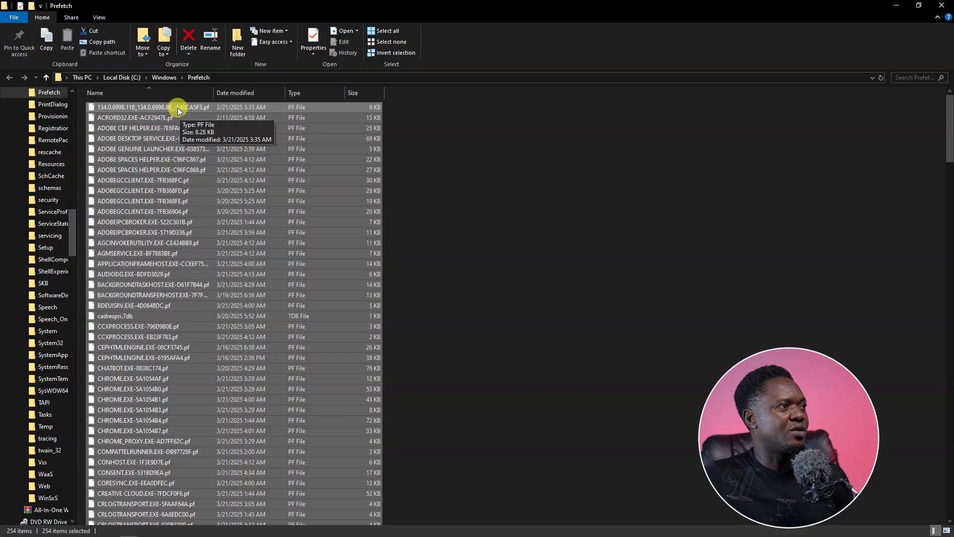
{"action": "right_click", "coordinate": [177, 109]}
{"action": "left_click", "coordinate": [230, 472]}
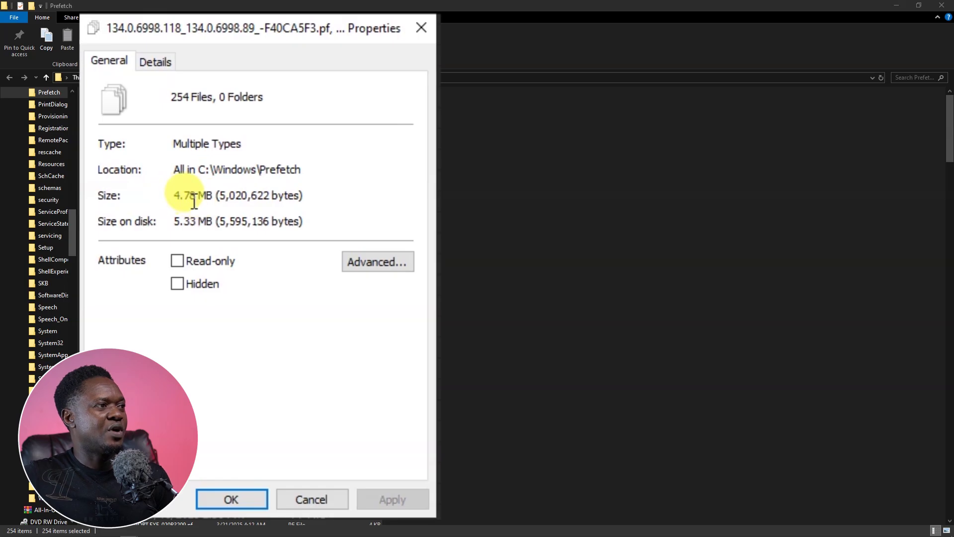
{"action": "left_click", "coordinate": [223, 499]}
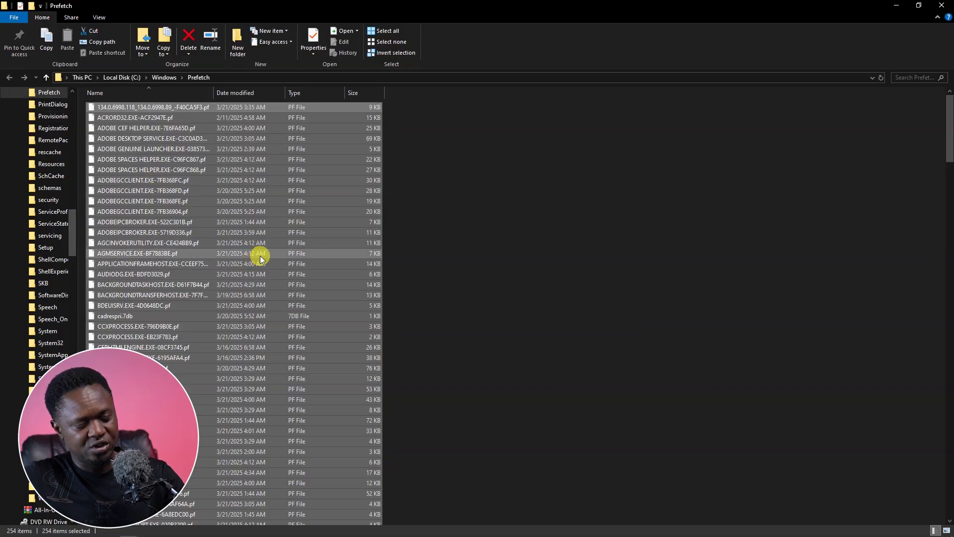
Step: Permanently delete all selected Prefetch files, skipping all current items that are in use
{"action": "key", "text": "shift+Delete"}
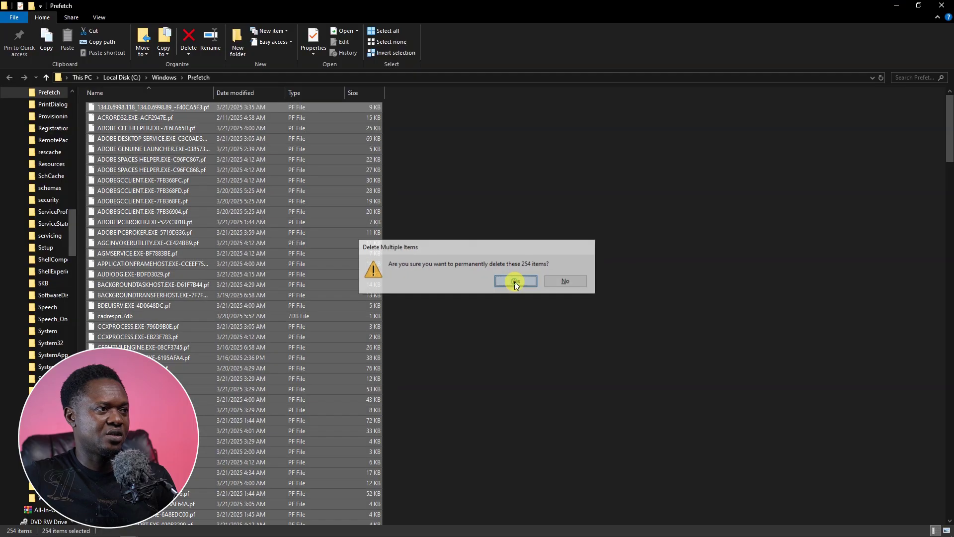
{"action": "left_click", "coordinate": [514, 282]}
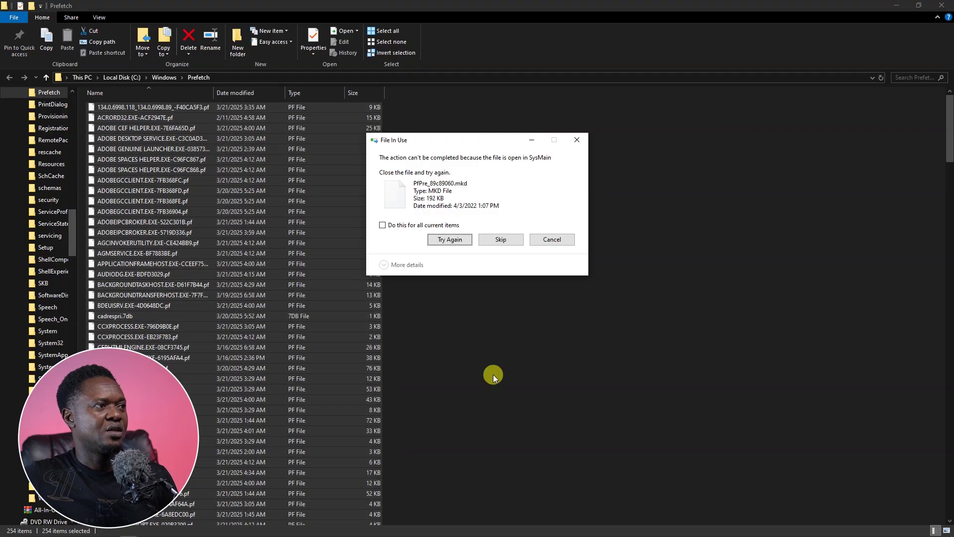
{"action": "left_click", "coordinate": [382, 225]}
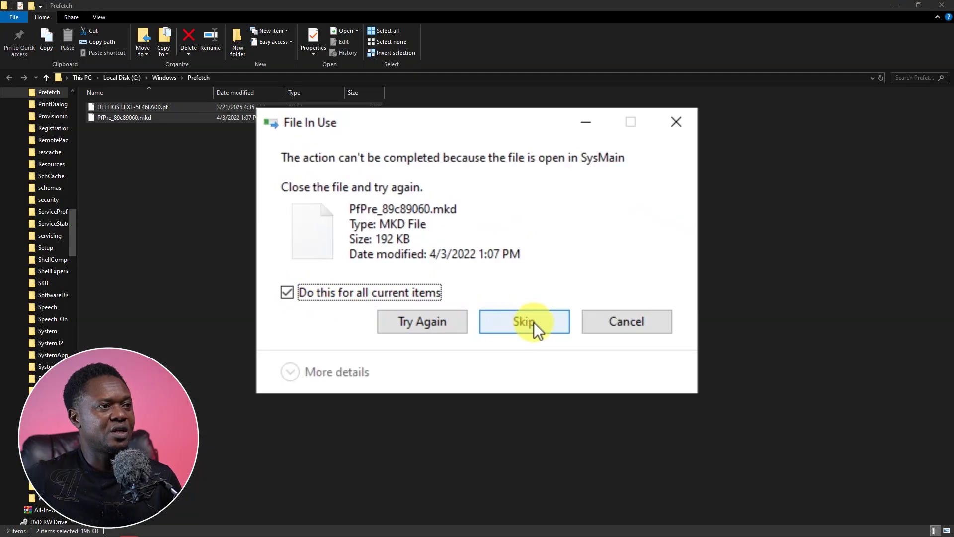
{"action": "left_click", "coordinate": [511, 238]}
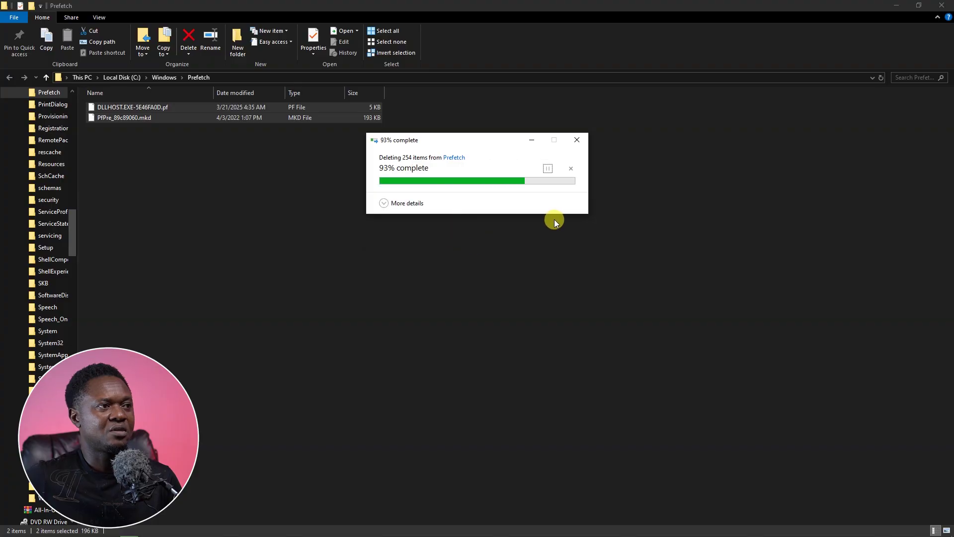
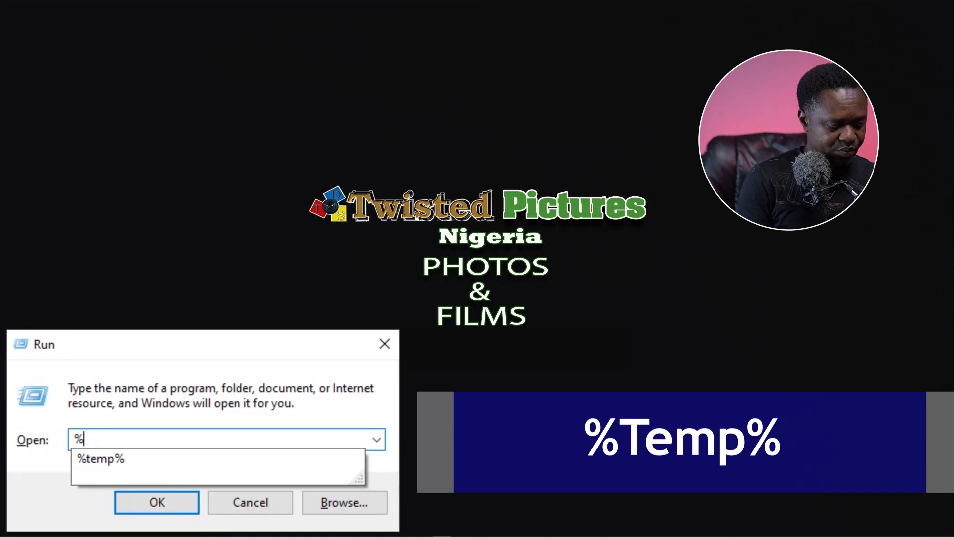
Step: Open the user's AppData Local Temp folder by running the command %temp% from the Run dialog
{"action": "type", "text": "te"}
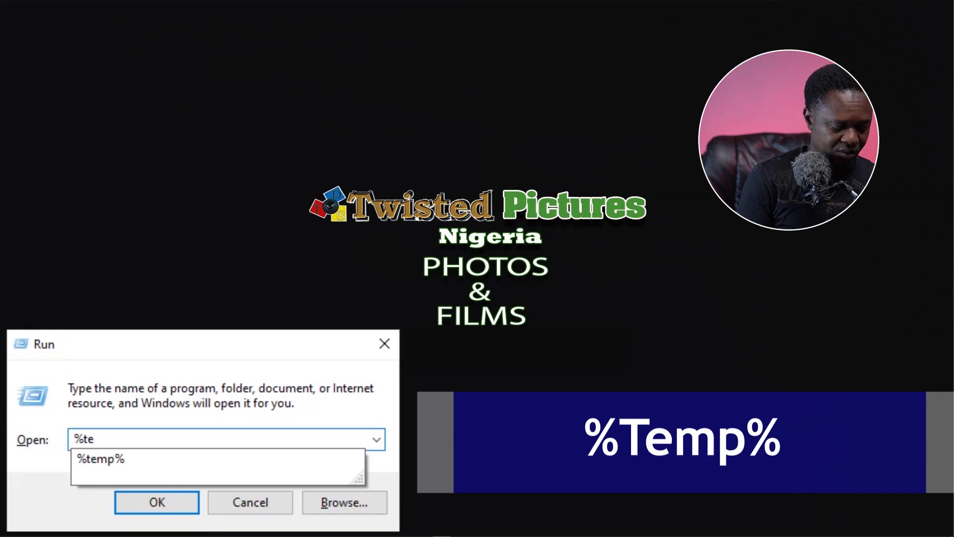
{"action": "type", "text": "mp"}
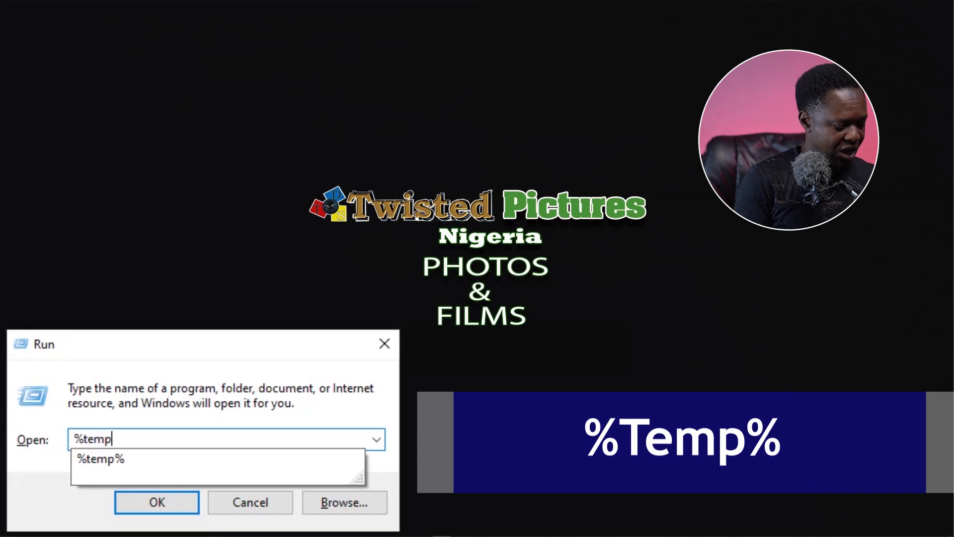
{"action": "type", "text": "%"}
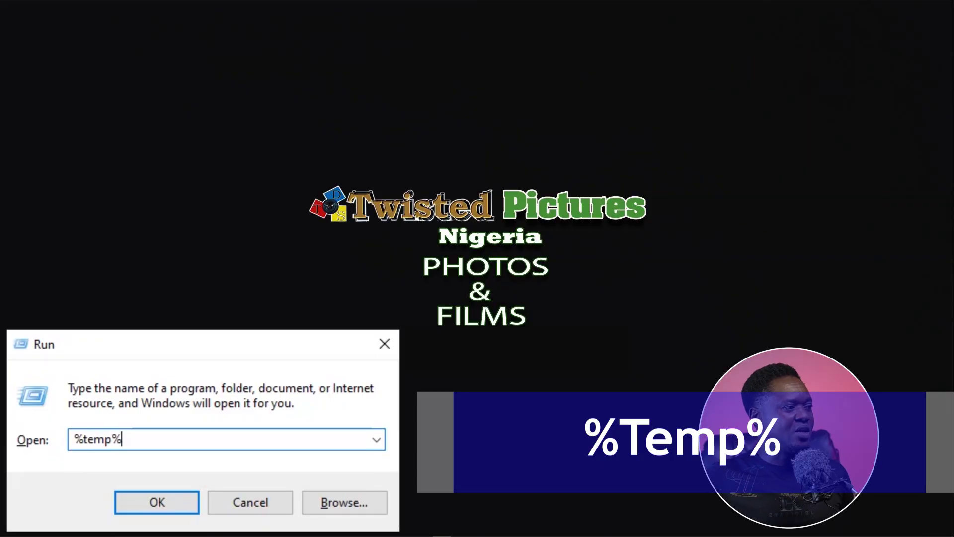
{"action": "left_click", "coordinate": [155, 502]}
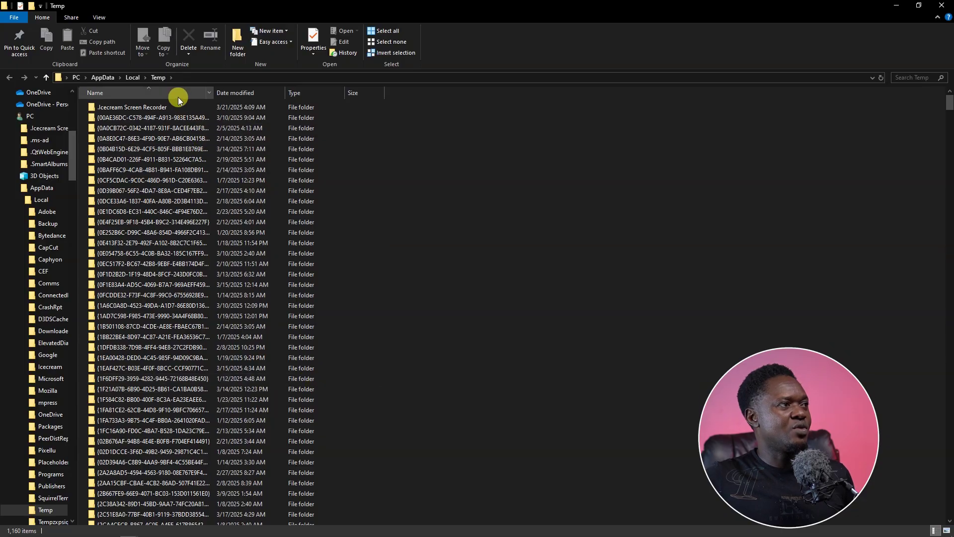
Step: Select everything in the AppData Local Temp folder and check the selection's combined size in its properties
{"action": "left_click", "coordinate": [162, 109]}
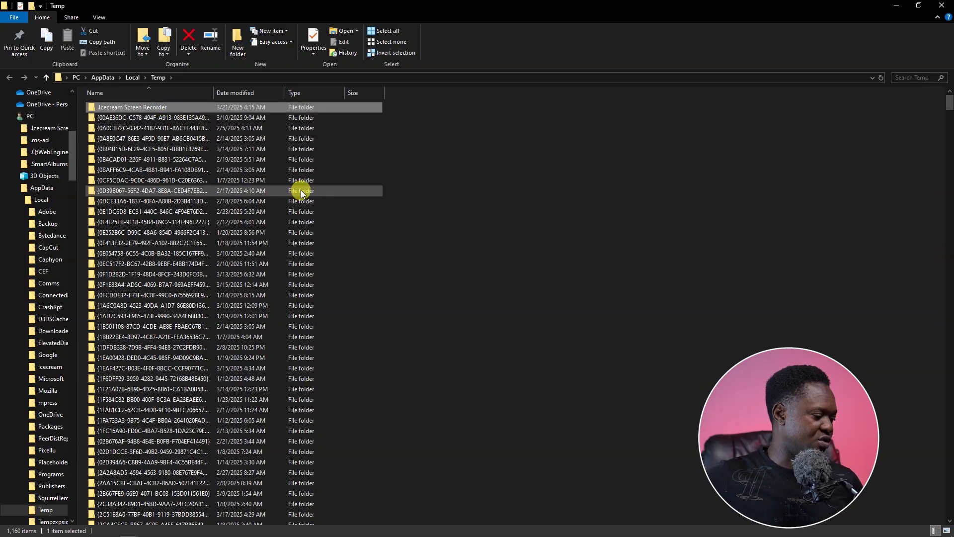
{"action": "key", "text": "ctrl+a"}
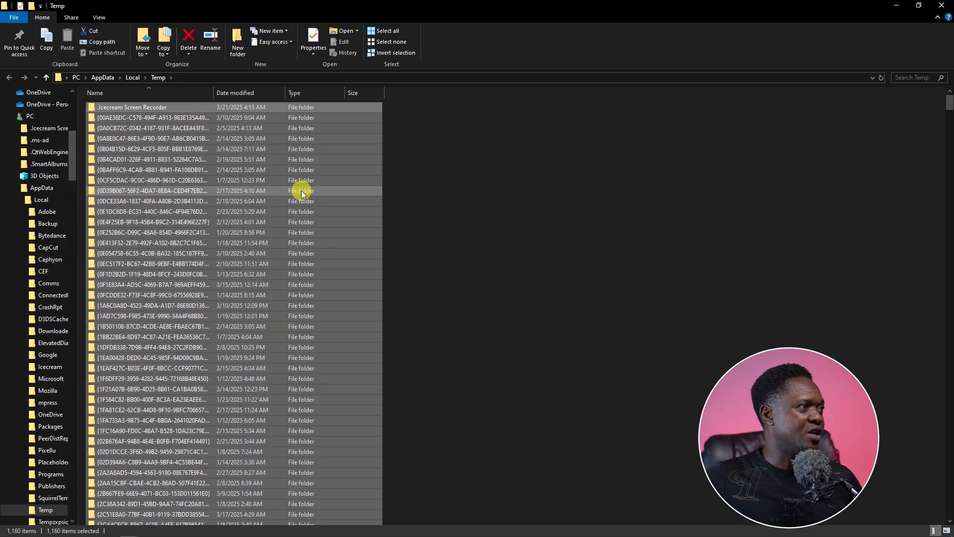
{"action": "right_click", "coordinate": [209, 200]}
{"action": "left_click", "coordinate": [189, 481]}
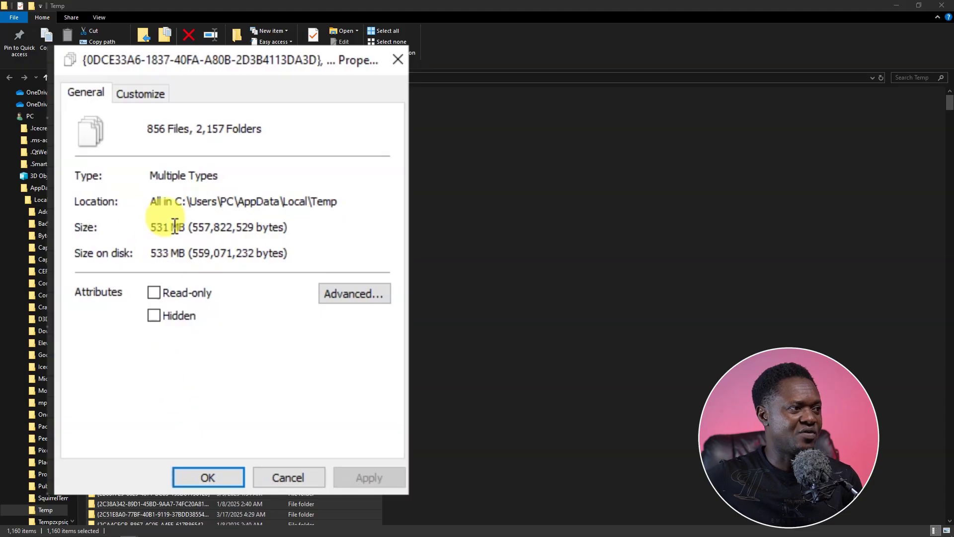
{"action": "left_click", "coordinate": [212, 476]}
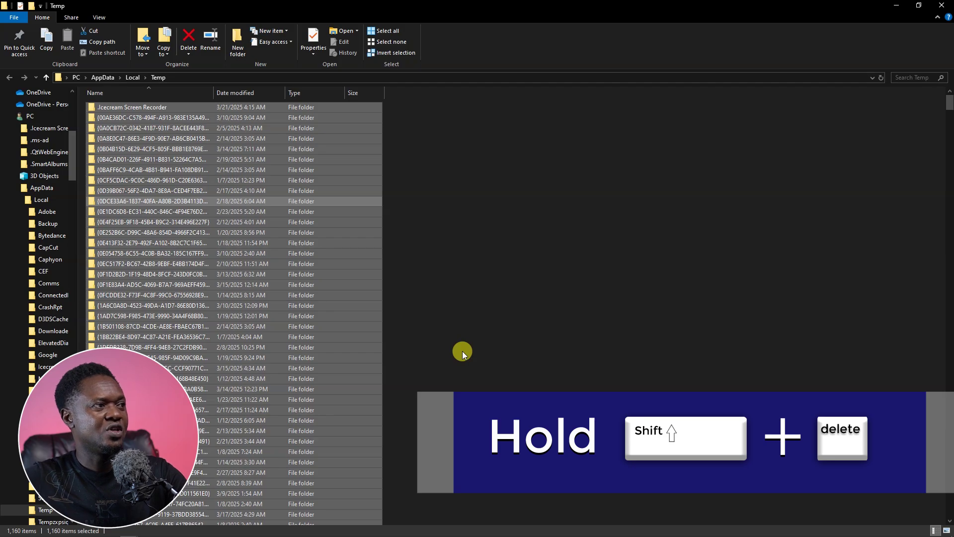
Step: Permanently delete everything selected in the AppData Local Temp folder, granting administrator permission for all current items and skipping all files in use
{"action": "key", "text": "shift+Delete"}
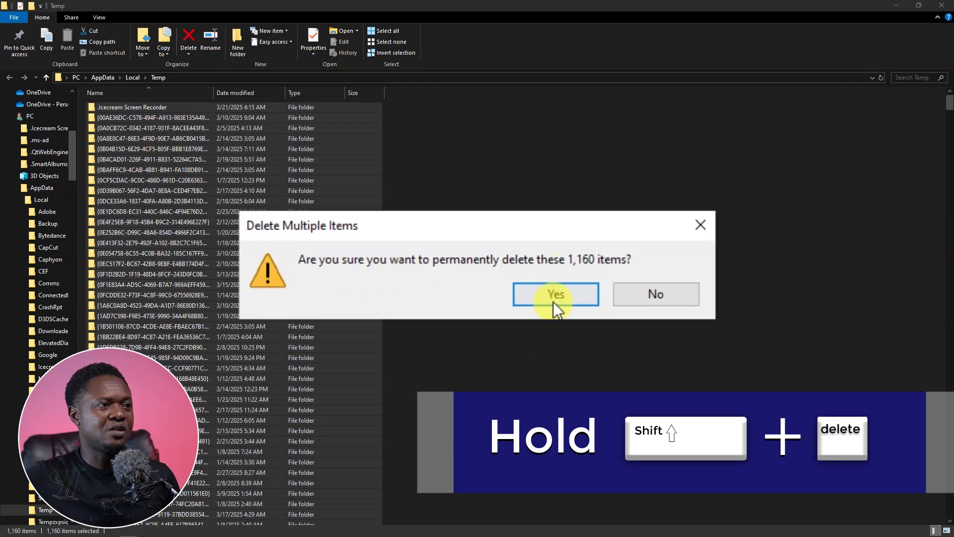
{"action": "left_click", "coordinate": [554, 292]}
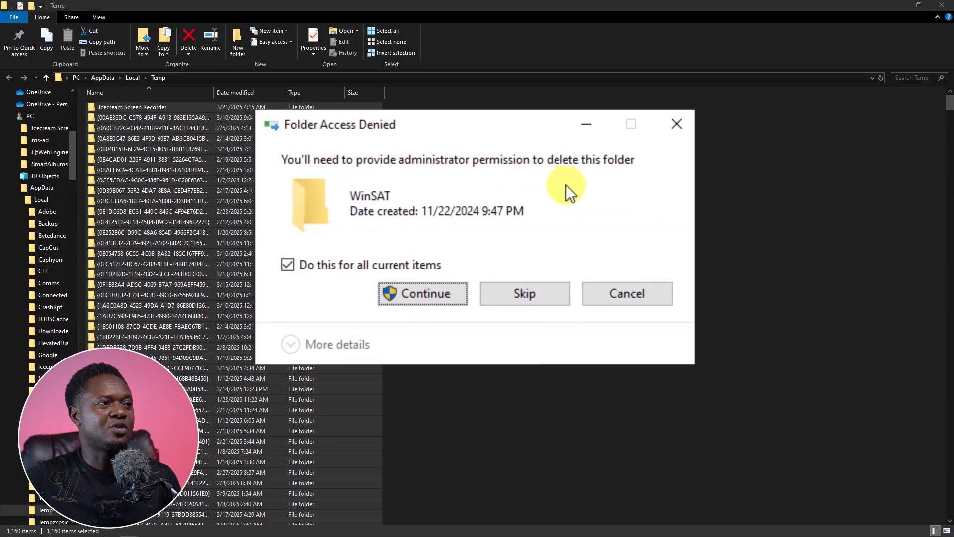
{"action": "left_click", "coordinate": [430, 295]}
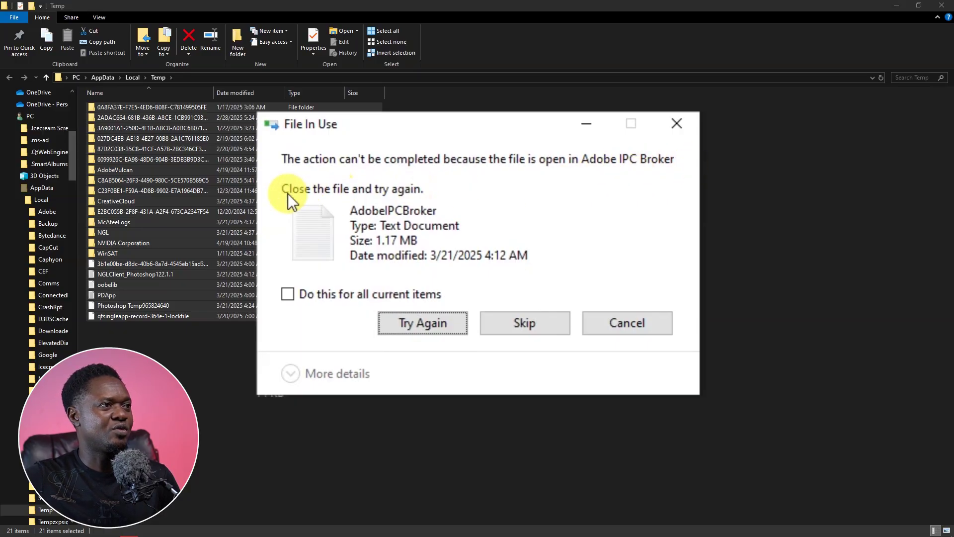
{"action": "left_click", "coordinate": [287, 295]}
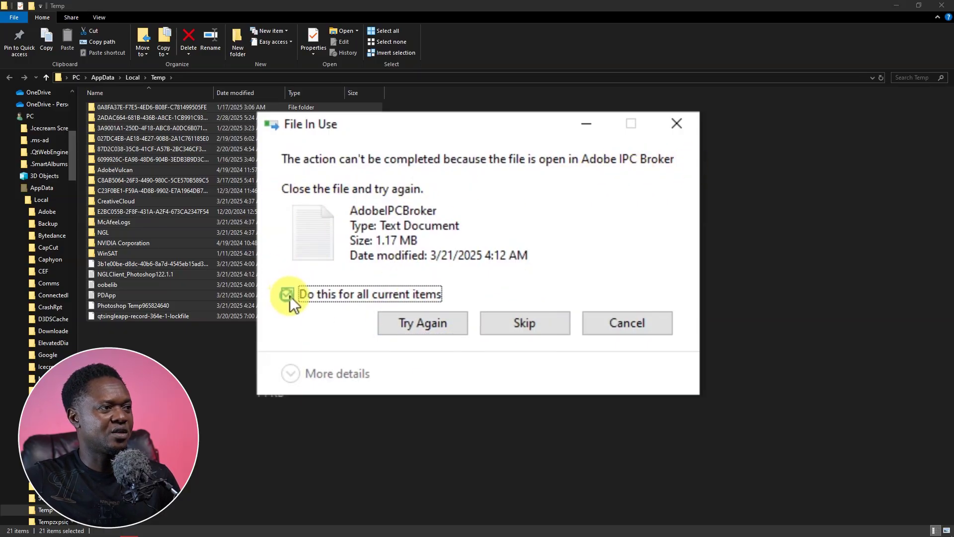
{"action": "left_click", "coordinate": [532, 324]}
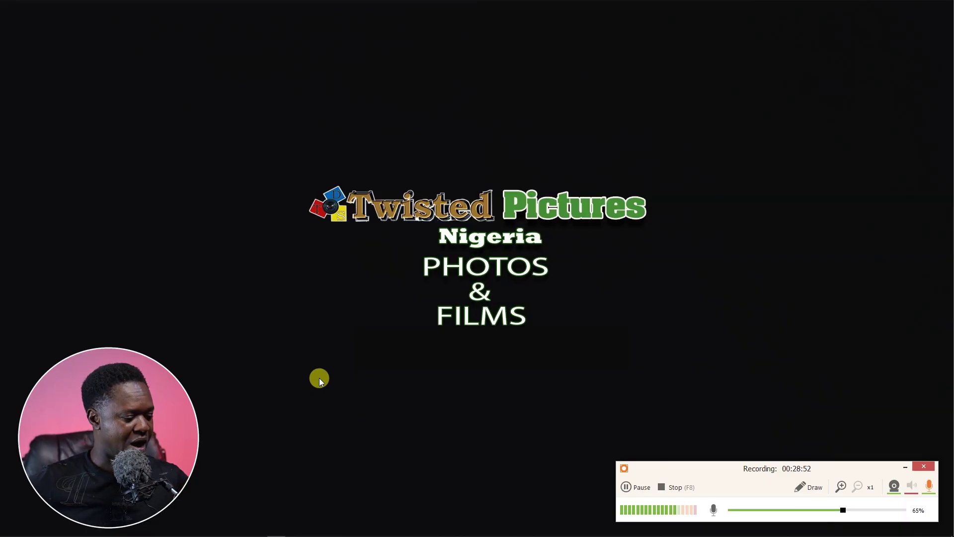
Step: Run the command cleanmgr from the Run dialog and choose drive C: for Disk Cleanup to scan
{"action": "key", "text": "super+r"}
{"action": "type", "text": "clean"}
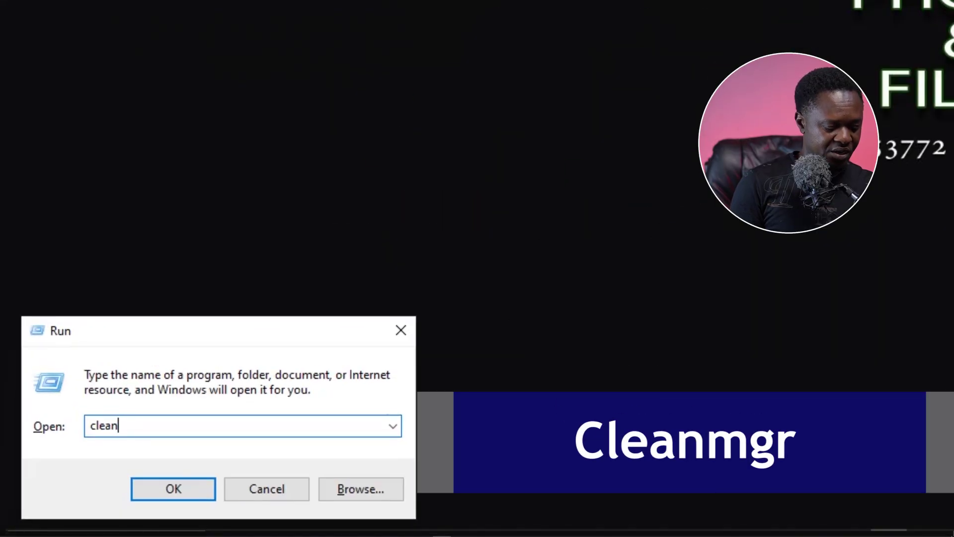
{"action": "type", "text": "mg"}
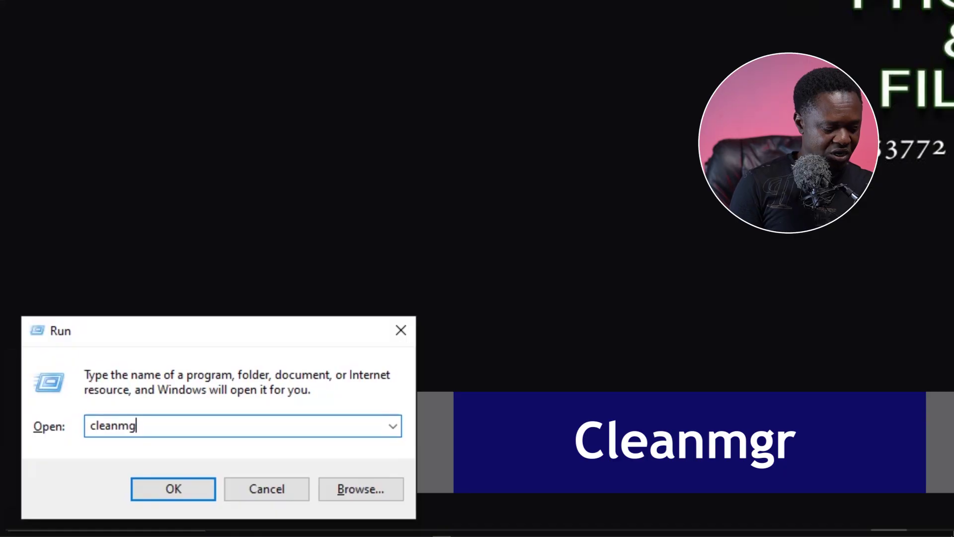
{"action": "type", "text": "r"}
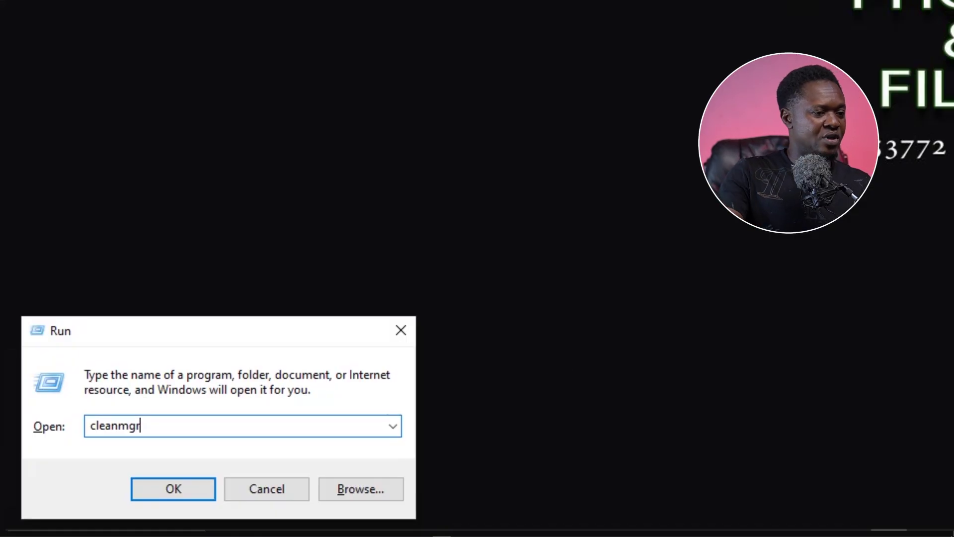
{"action": "left_click", "coordinate": [176, 493]}
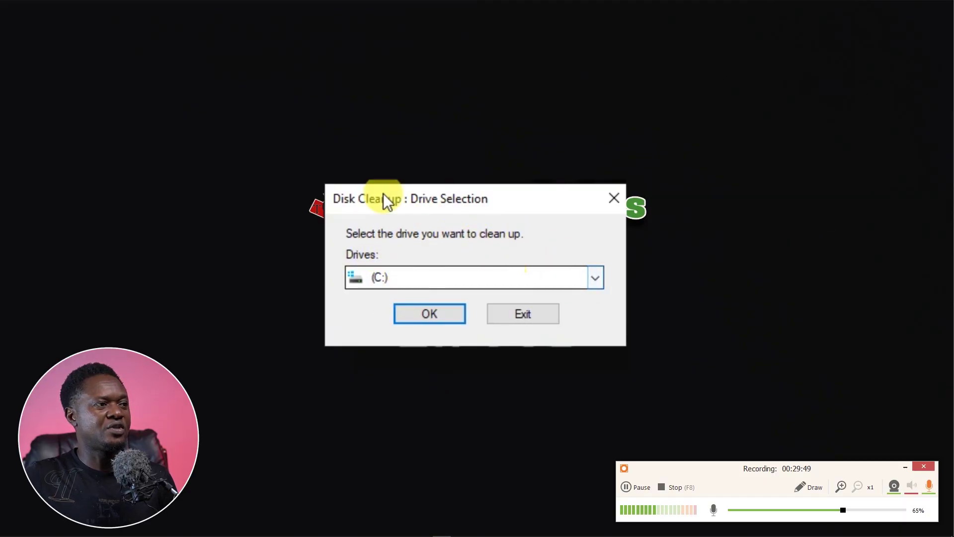
{"action": "left_click", "coordinate": [437, 315]}
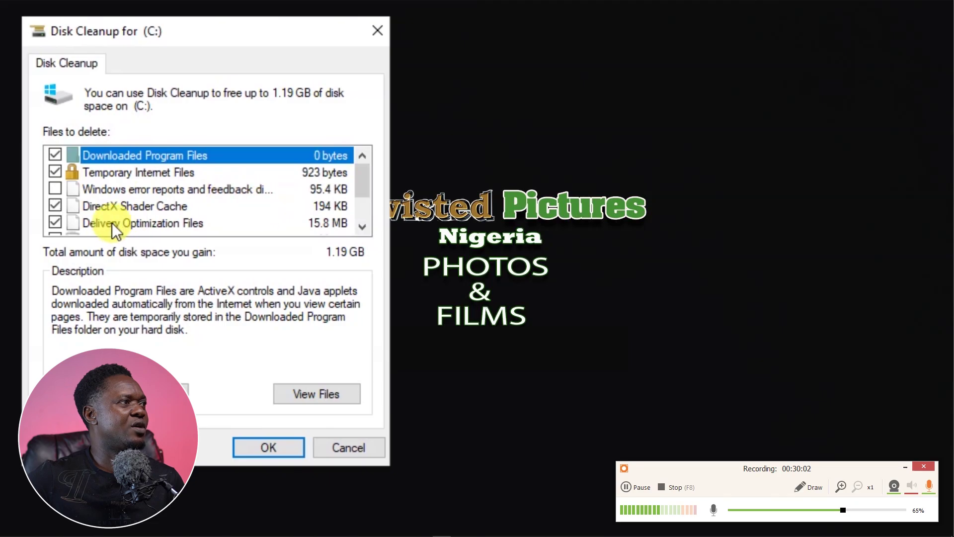
Step: Review the file categories in Disk Cleanup for C: and permanently delete the files in the ticked ones
{"action": "left_click_drag", "start_coordinate": [363, 187], "coordinate": [366, 198]}
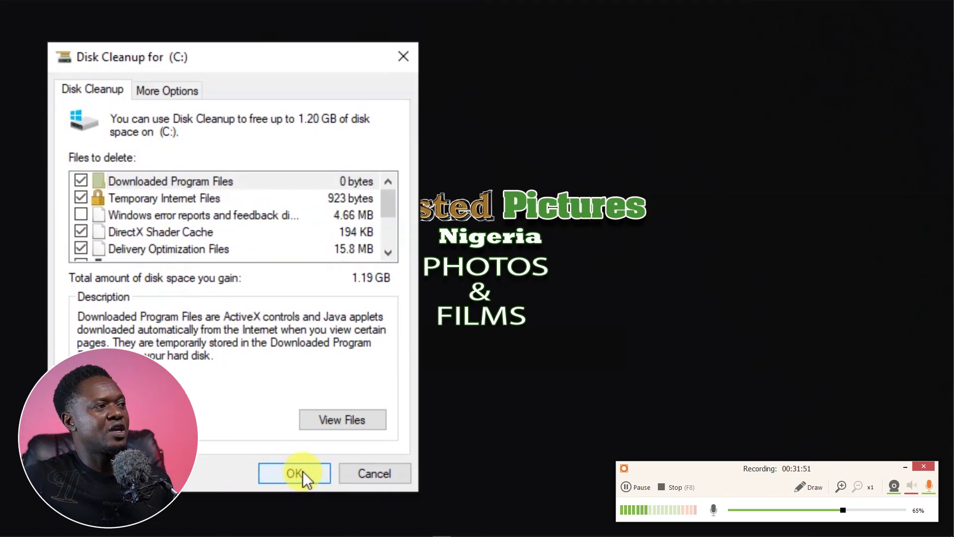
{"action": "left_click", "coordinate": [302, 471]}
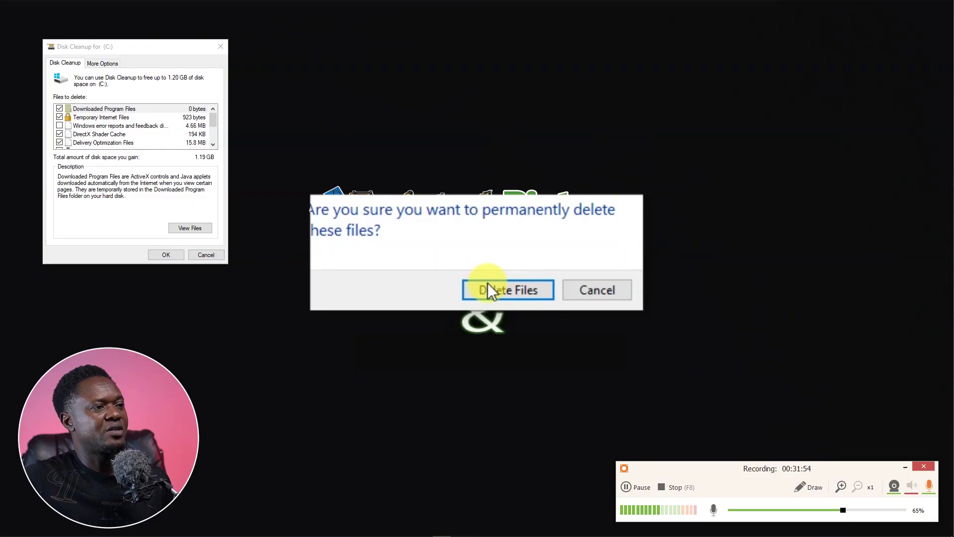
{"action": "left_click", "coordinate": [513, 290]}
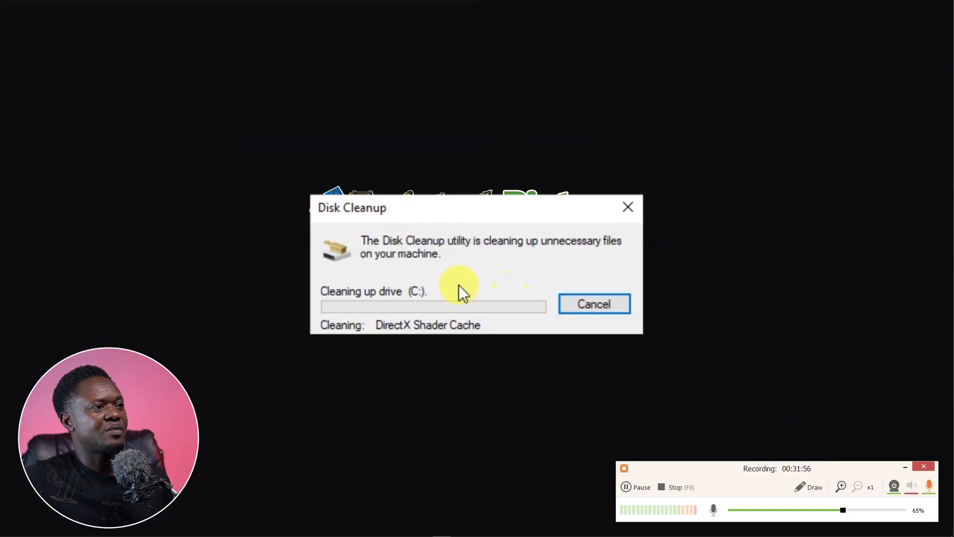